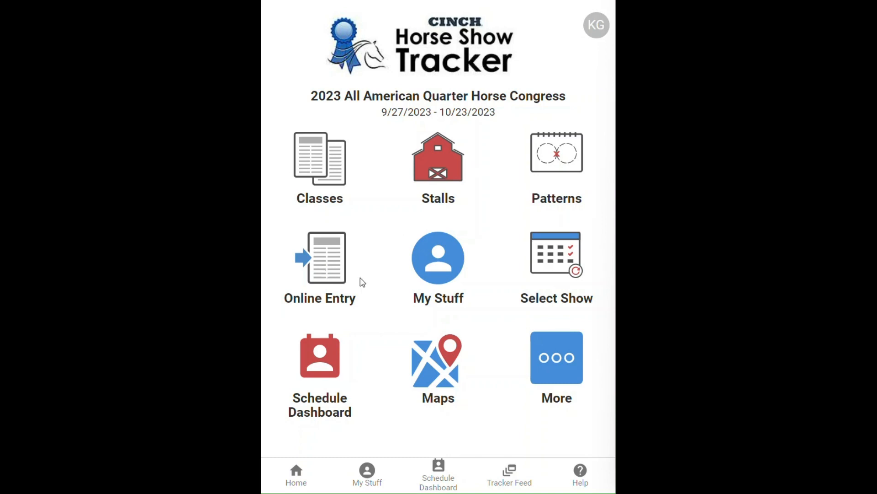
# - From the current shows list, start online entry for the 2023 All American Quarter Horse Congress
pyautogui.click(558, 264)
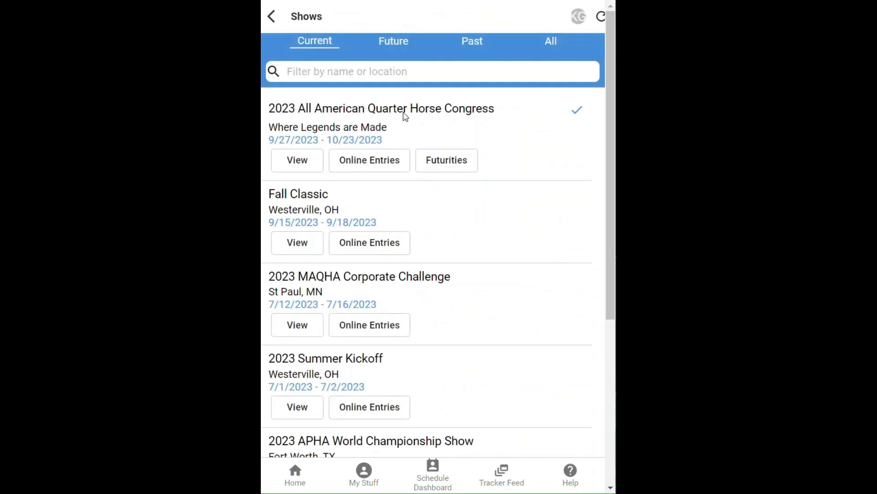
pyautogui.click(367, 168)
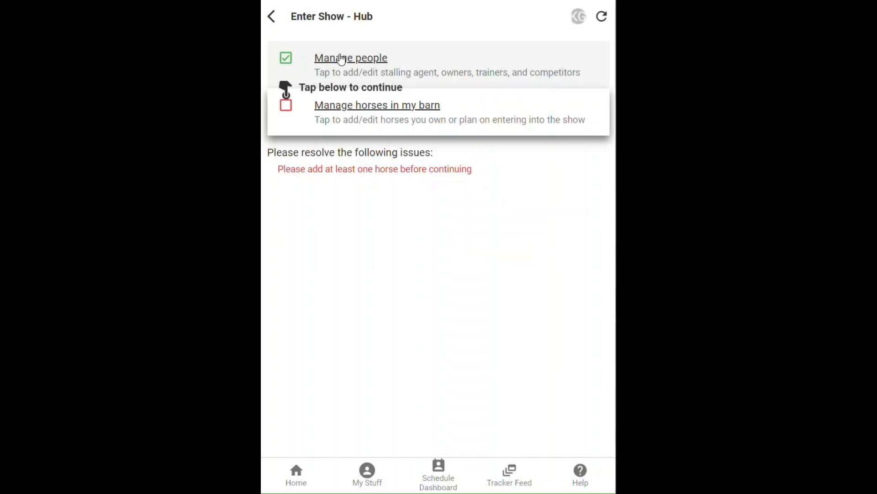
# - Find a person by surname and save them to the address book
pyautogui.click(341, 58)
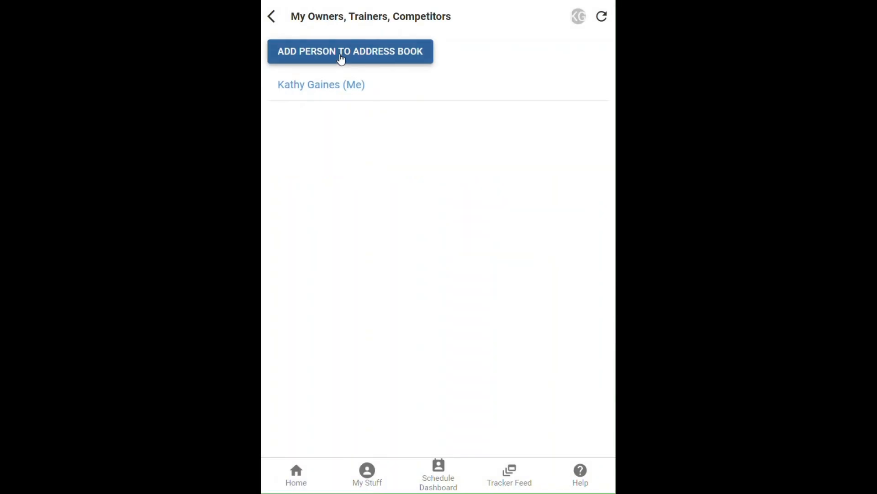
pyautogui.click(313, 52)
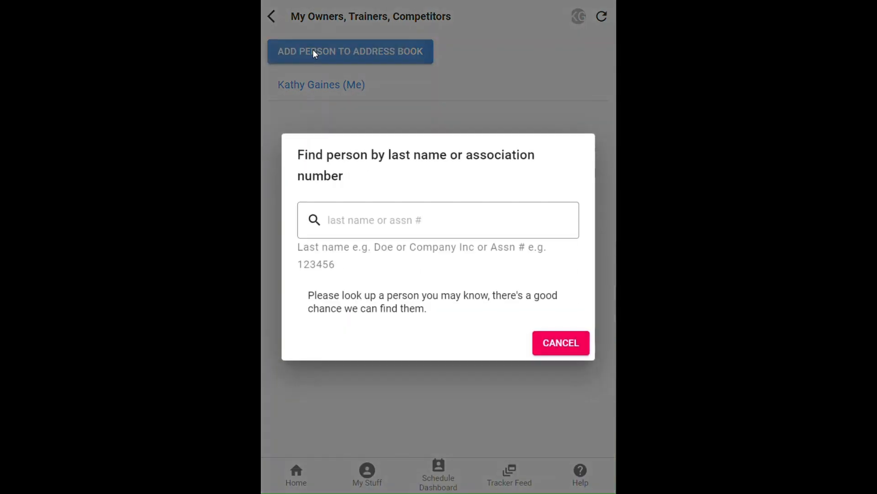
pyautogui.write('maxwe')
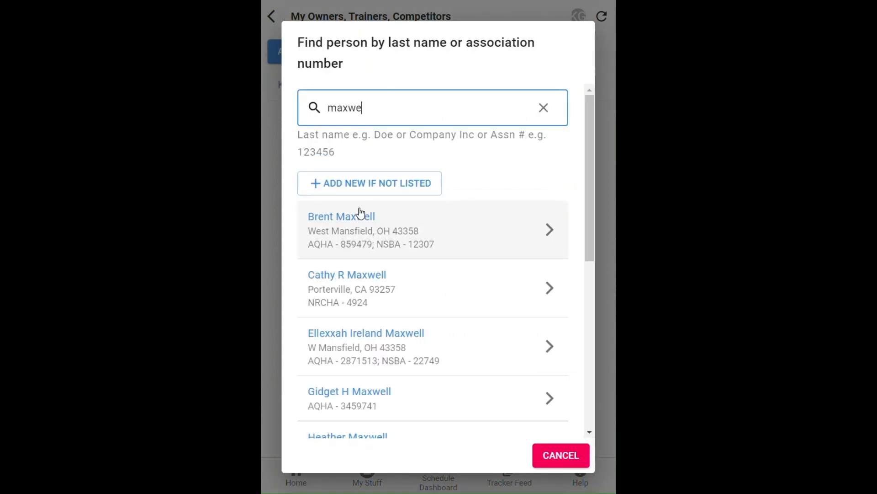
pyautogui.click(354, 237)
pyautogui.scroll(-8, 366, 216)
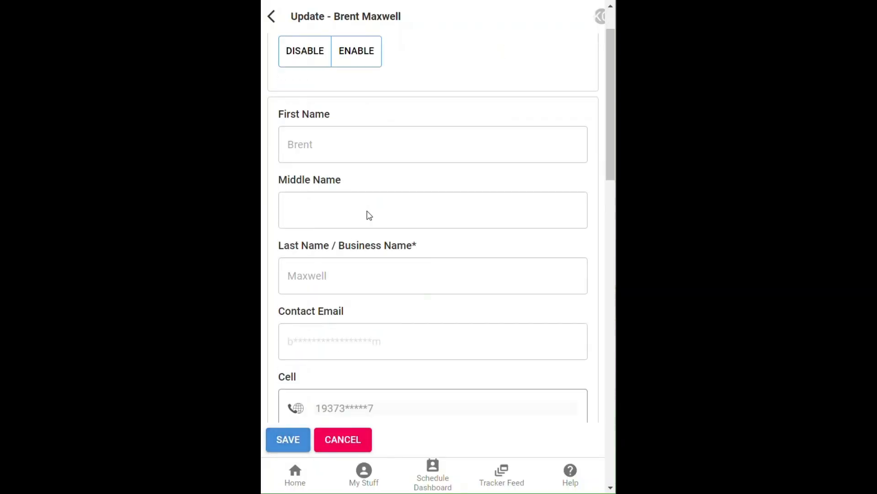
pyautogui.click(289, 440)
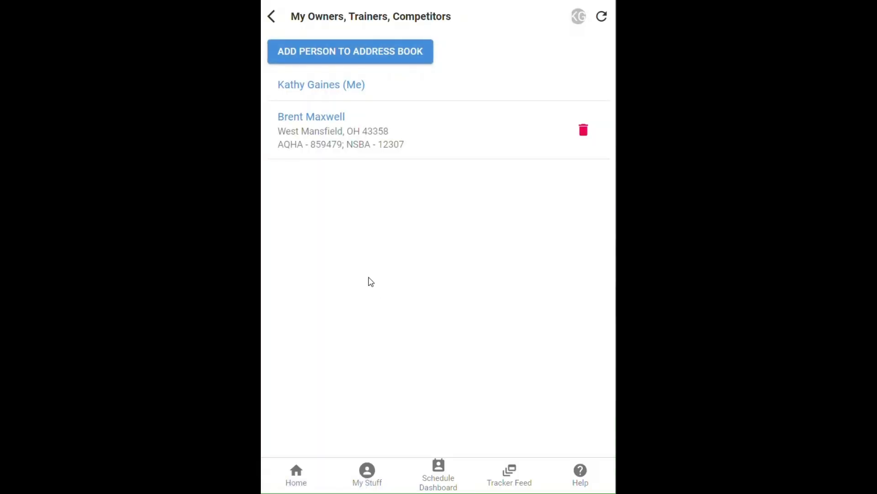
# - Save a second person with the same surname to the address book, then return to the hub
pyautogui.click(342, 52)
pyautogui.write('maxwe')
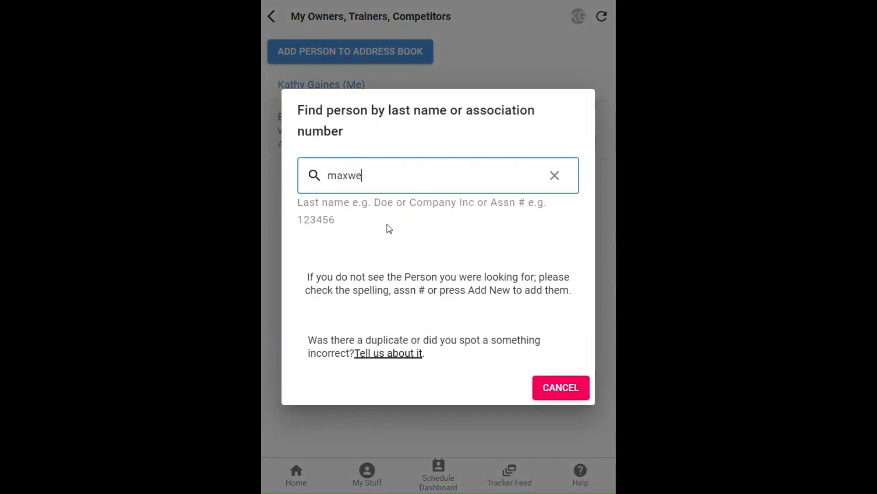
pyautogui.write('ll')
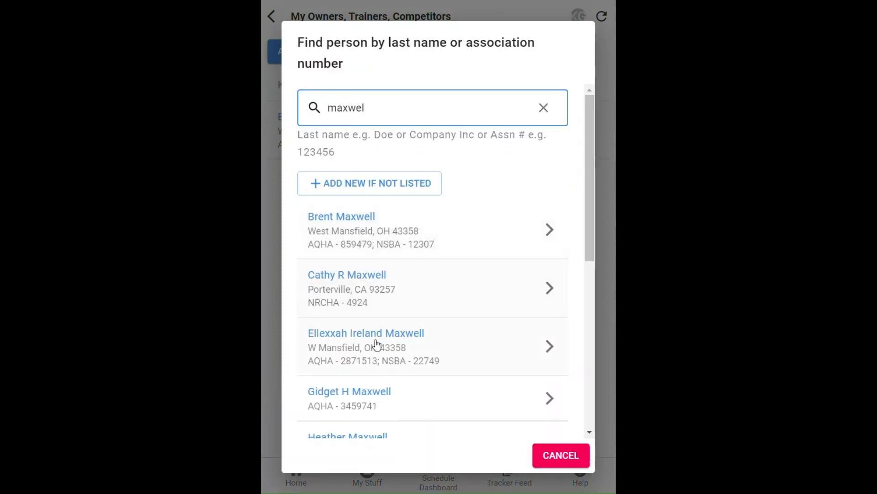
pyautogui.click(371, 344)
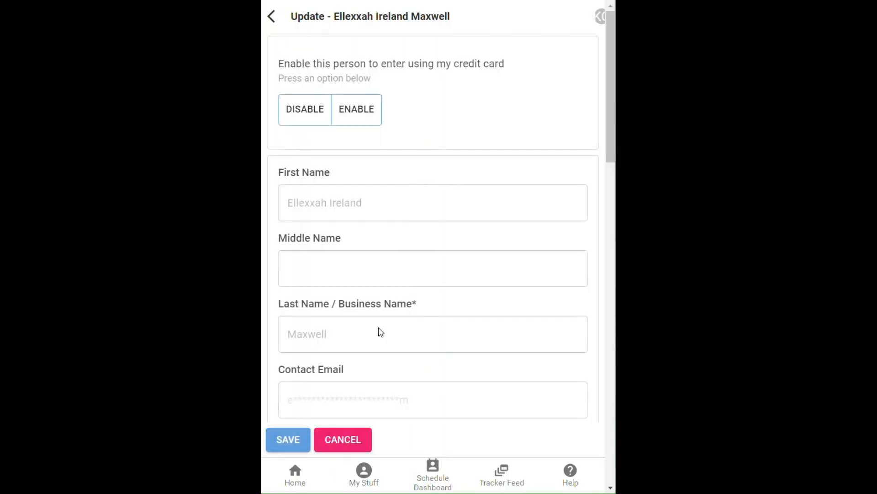
pyautogui.click(294, 441)
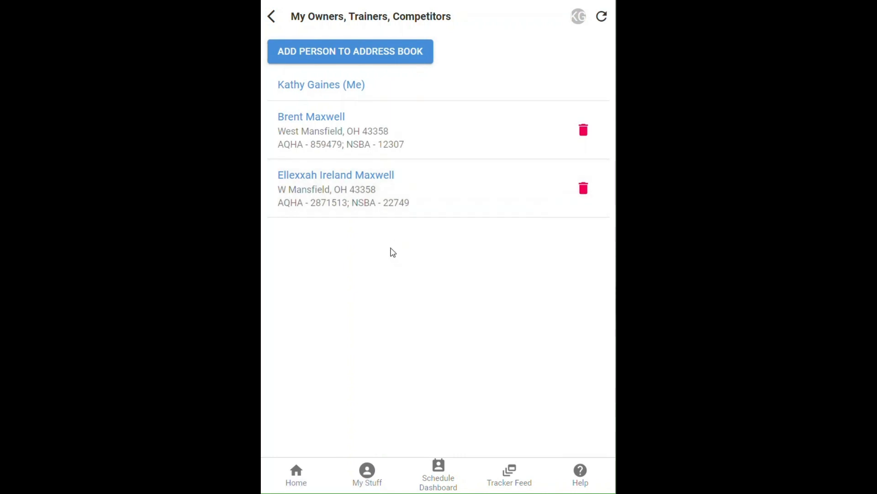
pyautogui.click(274, 16)
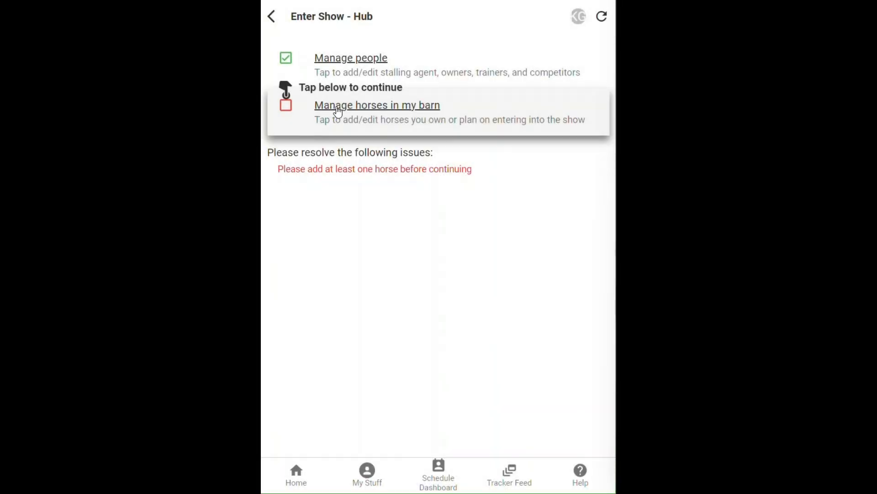
# - Add Rockets Red Glare to the My Horses barn
pyautogui.click(334, 111)
pyautogui.click(322, 56)
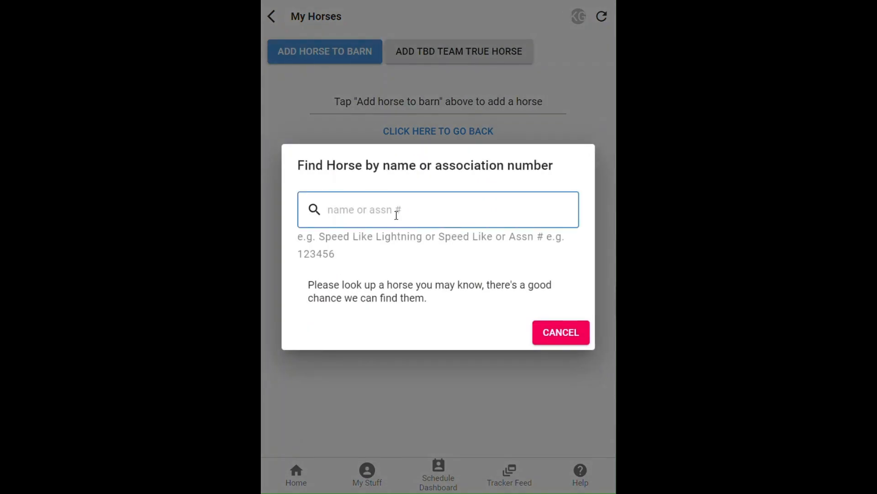
pyautogui.write('rocke')
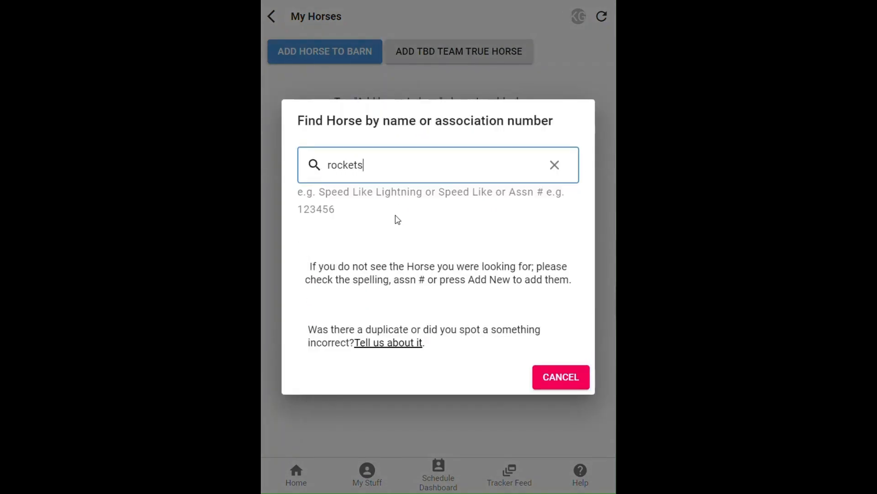
pyautogui.write('ts')
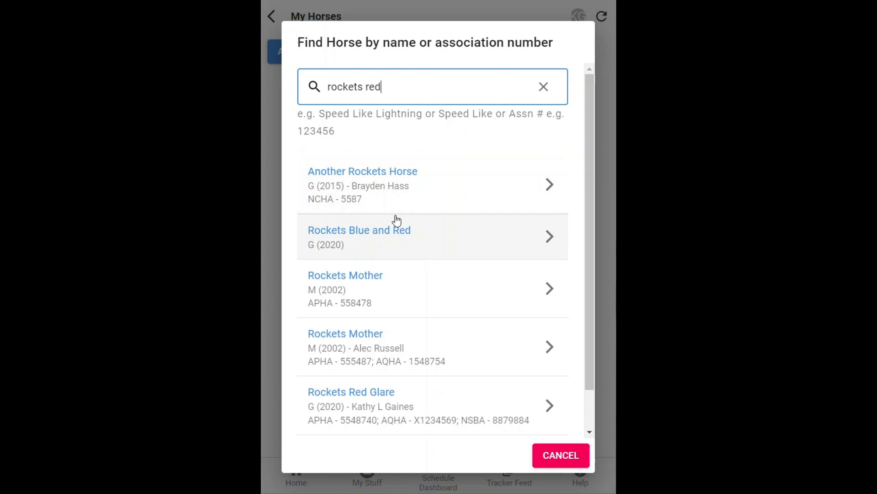
pyautogui.click(367, 287)
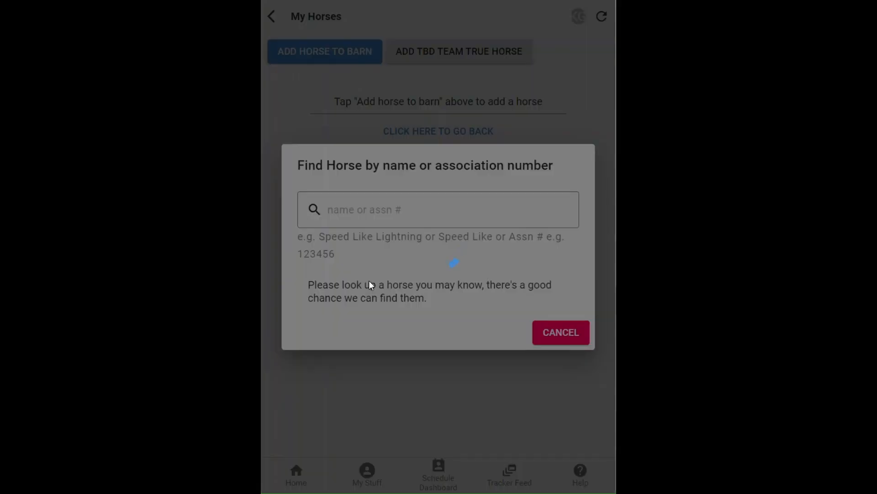
pyautogui.click(288, 441)
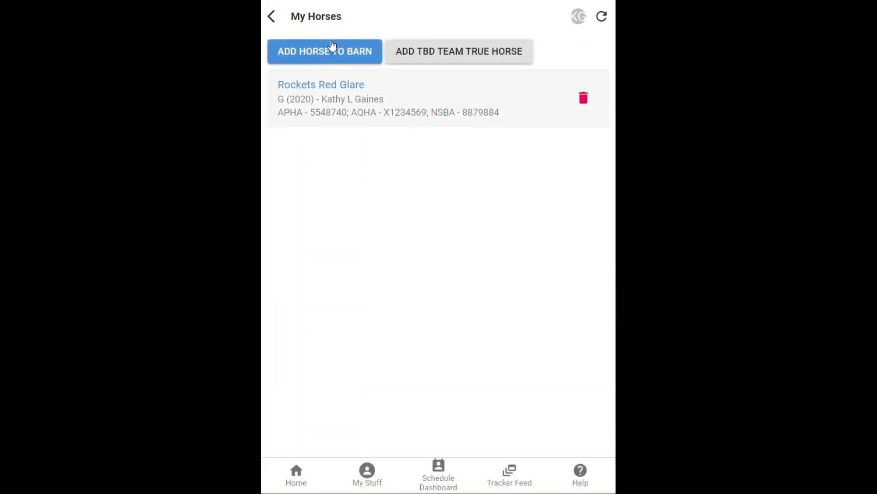
# - Add Zips Bossy Chip to the barn
pyautogui.click(332, 45)
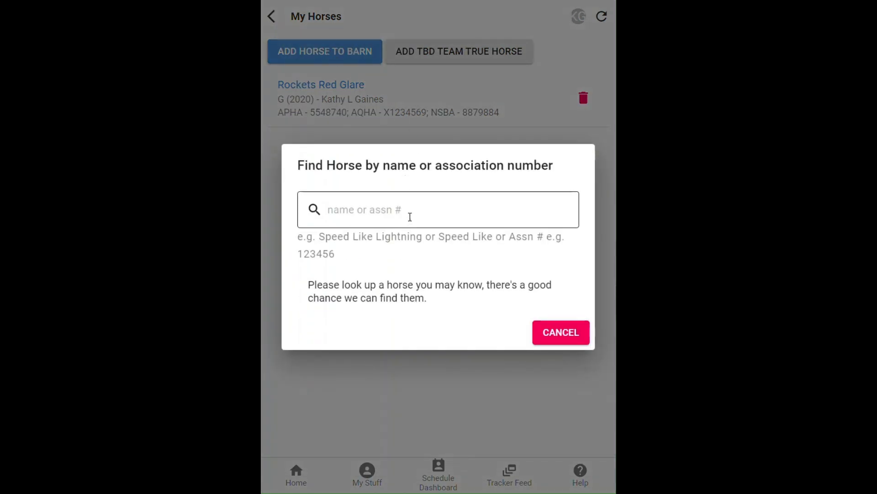
pyautogui.write('zips bossy')
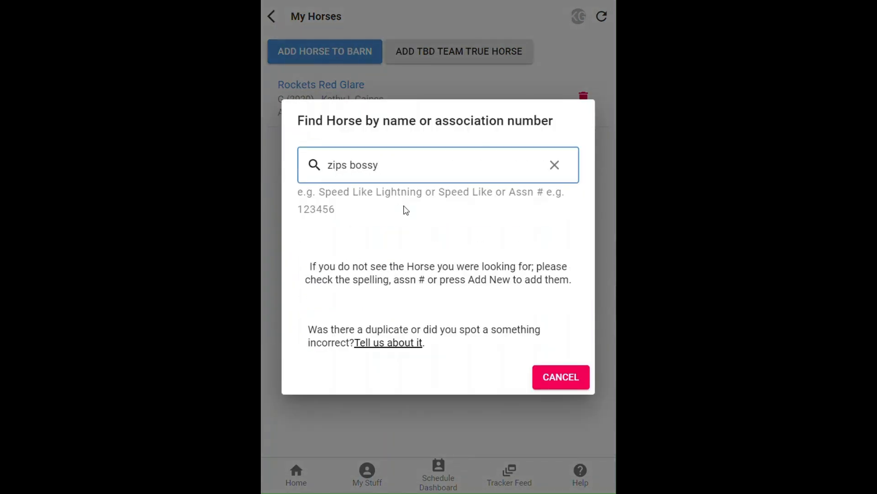
pyautogui.click(355, 257)
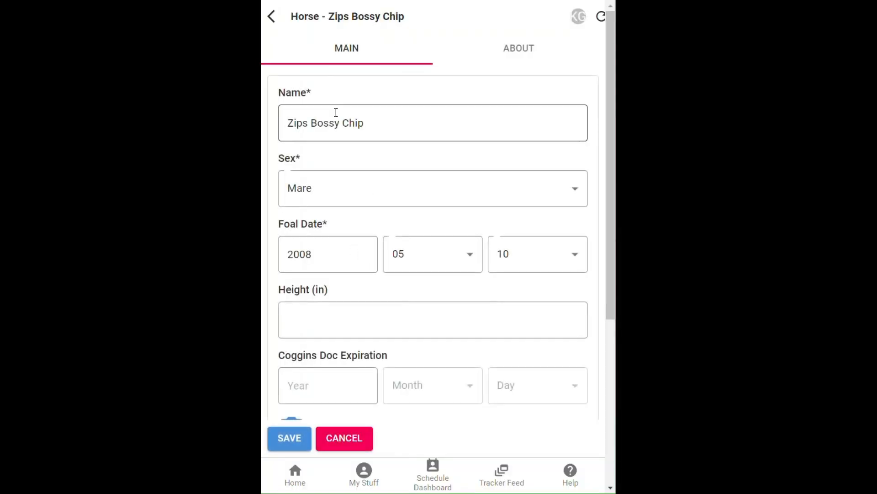
pyautogui.click(291, 437)
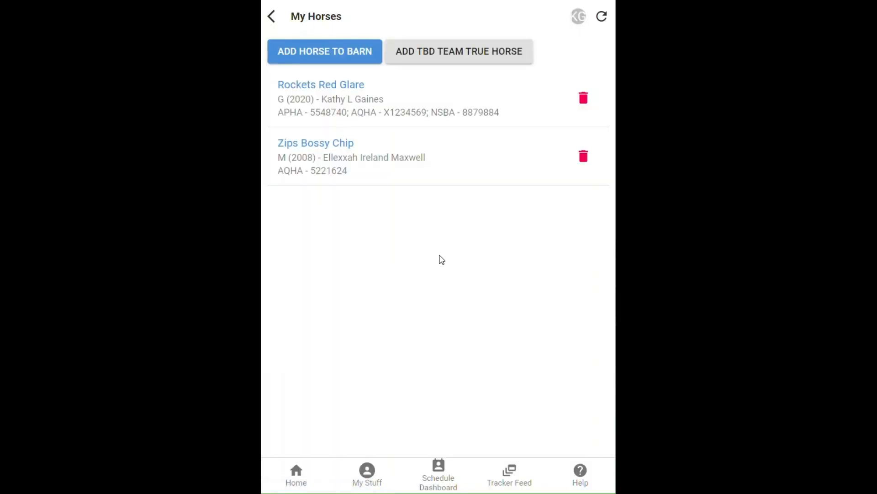
# - Add Unforgettably His to the barn after checking its trainer, breeder and pedigree details
pyautogui.click(314, 50)
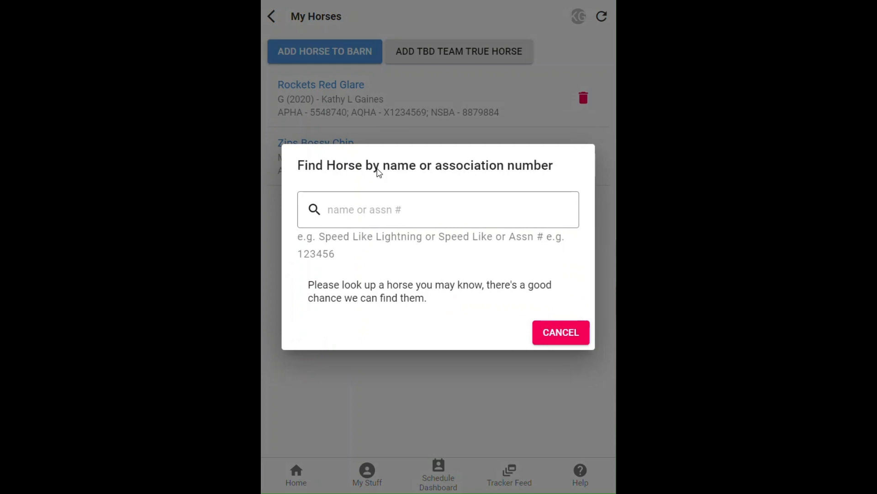
pyautogui.click(383, 206)
pyautogui.write('unforg')
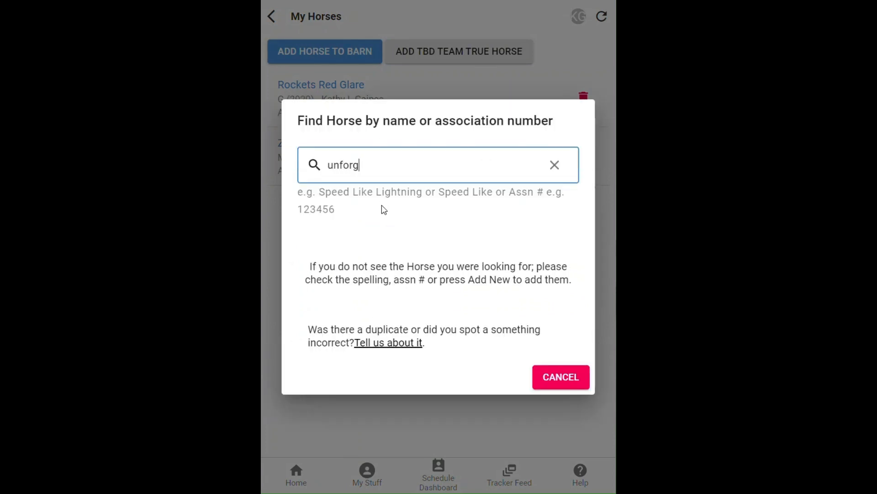
pyautogui.write('ett')
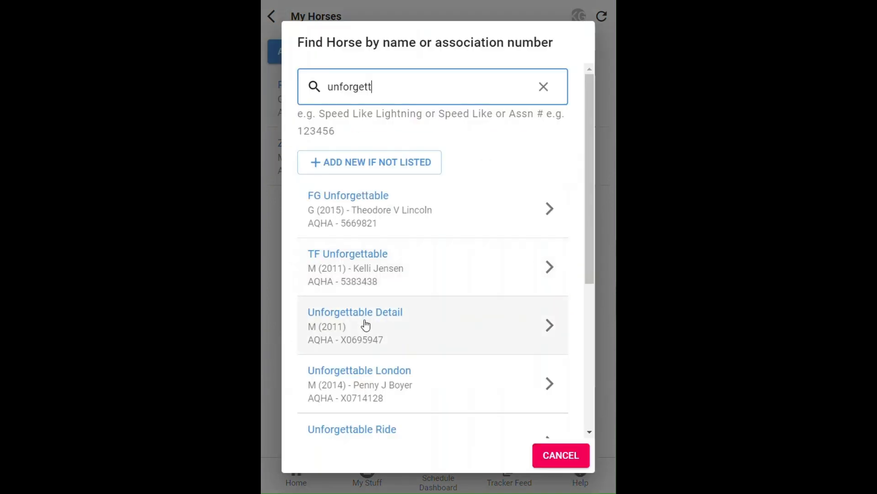
pyautogui.scroll(-5, 335, 325)
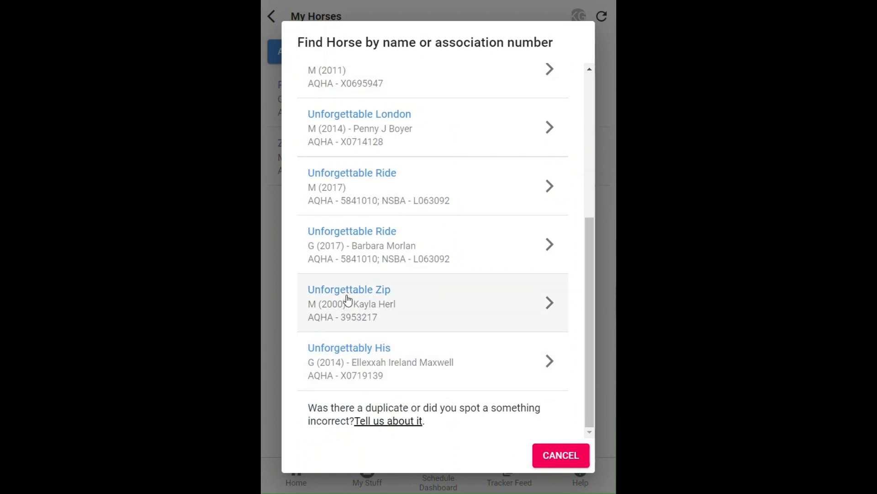
pyautogui.click(342, 359)
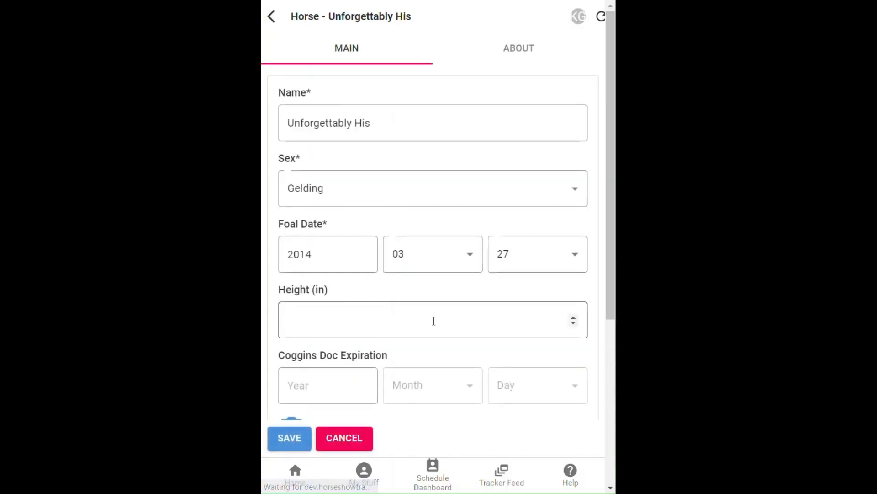
pyautogui.click(516, 57)
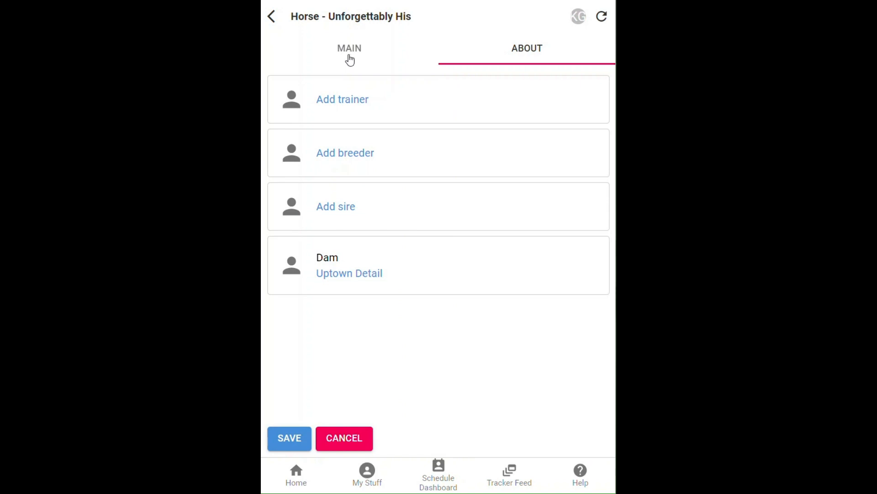
pyautogui.click(350, 60)
pyautogui.click(294, 439)
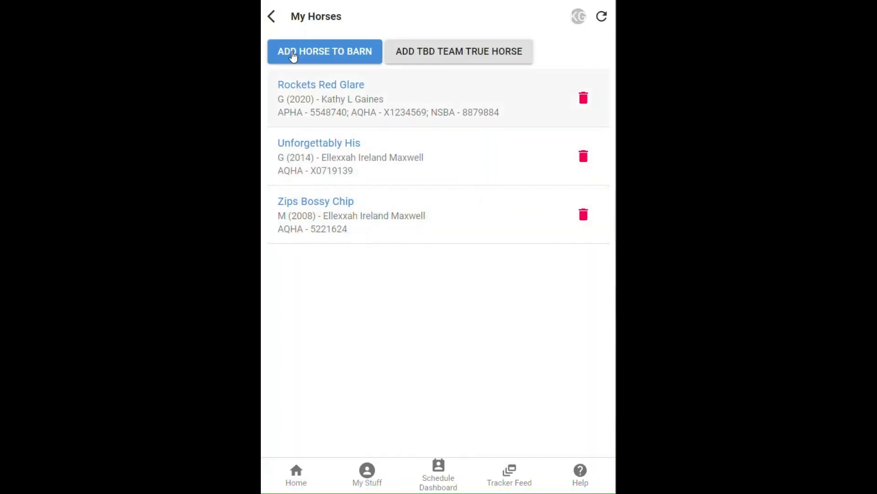
# - Back on the hub, answer YES to stalling agent and go to Manage Stalls and Location
pyautogui.click(273, 18)
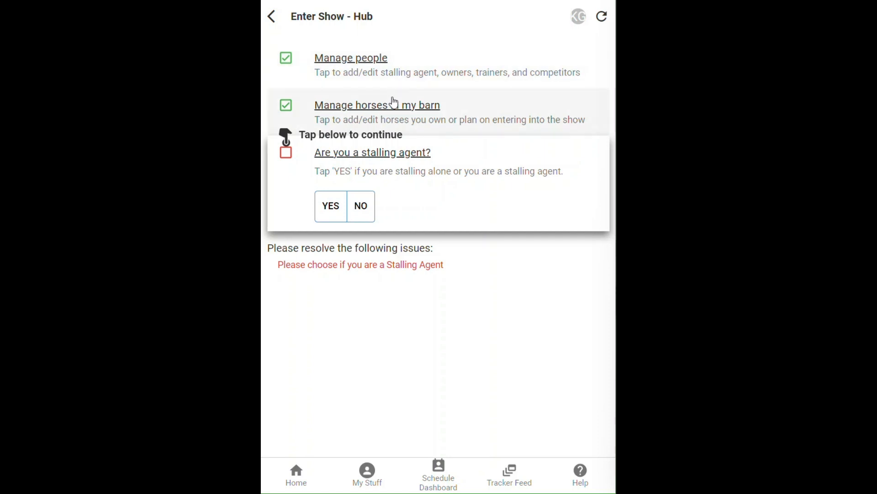
pyautogui.click(332, 217)
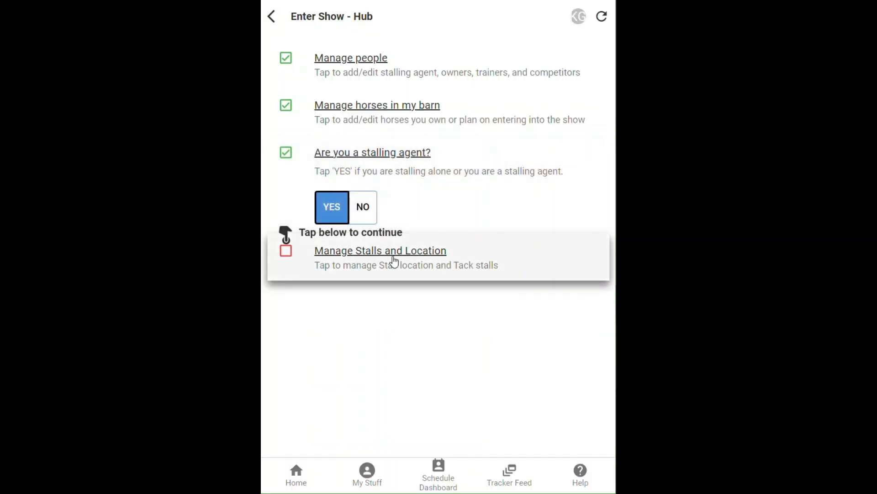
pyautogui.click(394, 261)
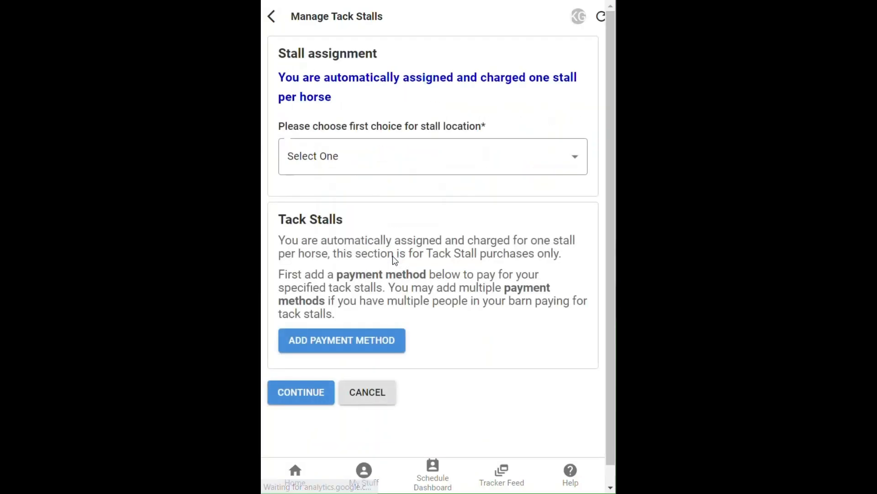
# - Choose Voinovich as first stall location and pay with the default Mastercard
pyautogui.click(350, 156)
pyautogui.click(340, 222)
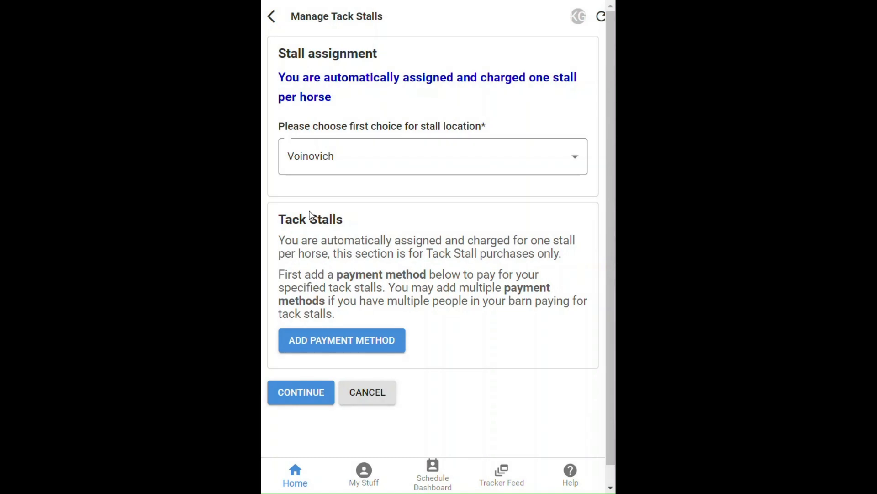
pyautogui.click(341, 342)
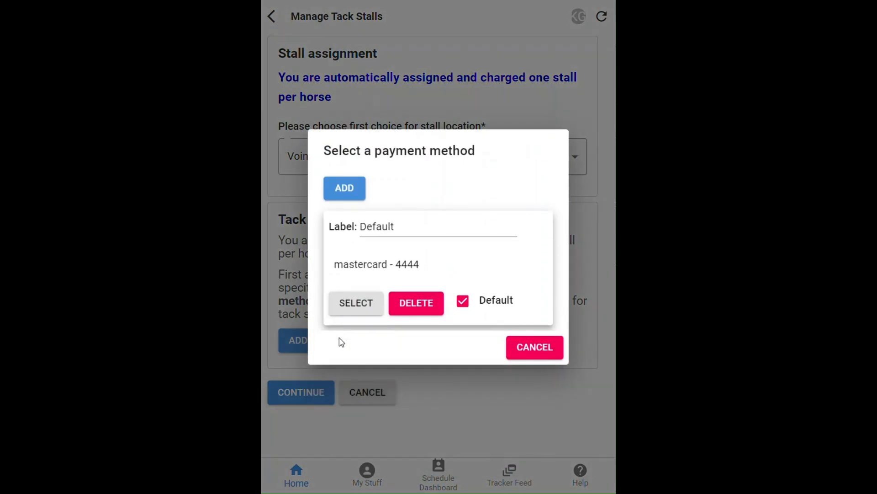
pyautogui.click(355, 303)
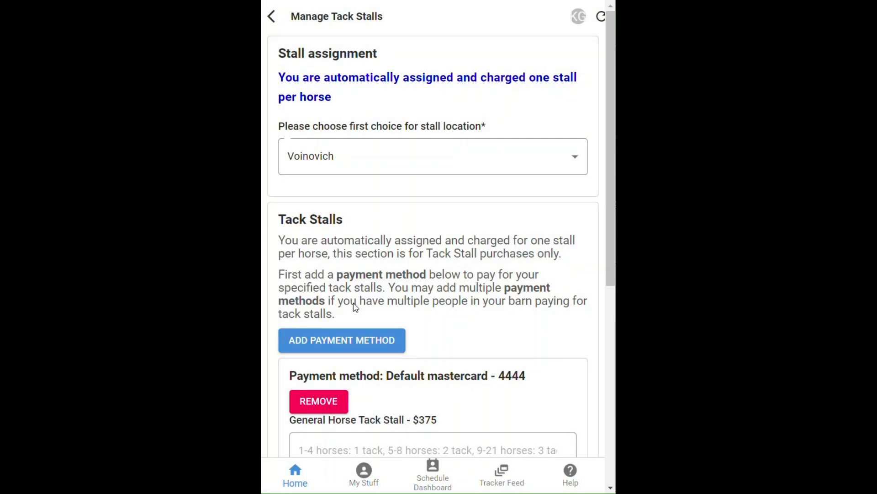
# - Request 1 General Horse tack stall and 1 Additional tack stall
pyautogui.scroll(-5, 360, 293)
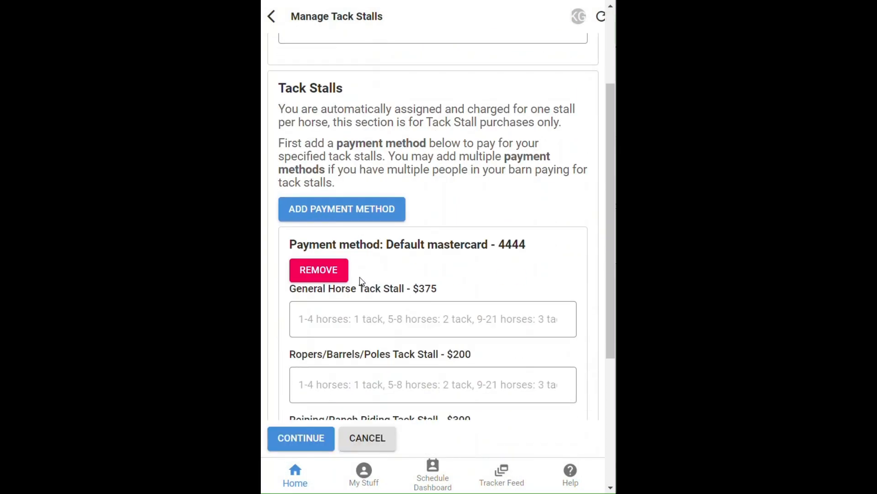
pyautogui.scroll(-1, 360, 281)
pyautogui.click(325, 122)
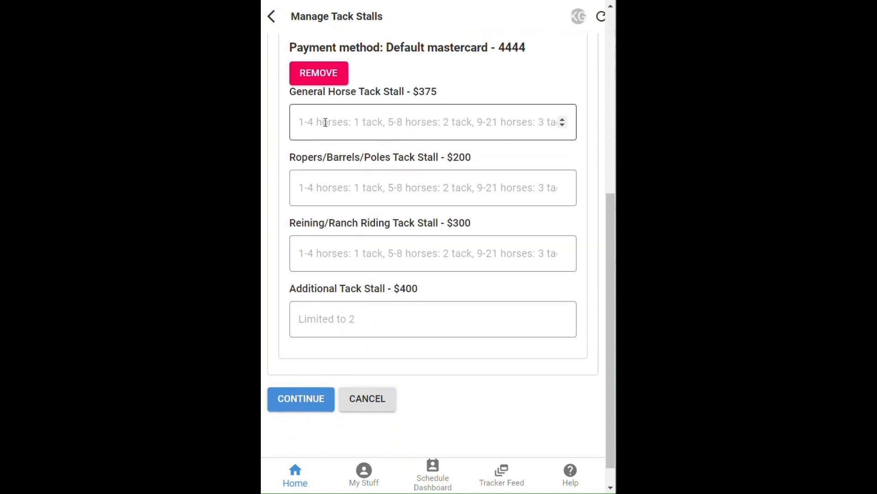
pyautogui.write('1')
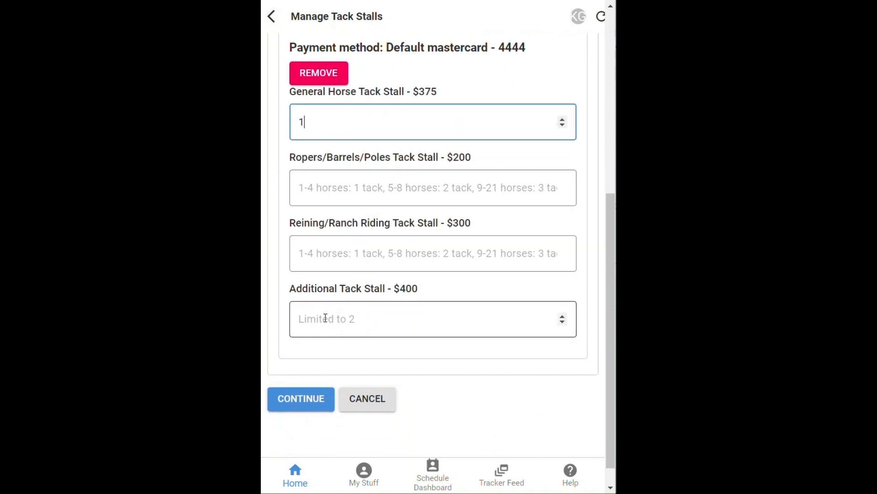
pyautogui.click(325, 318)
pyautogui.write('1')
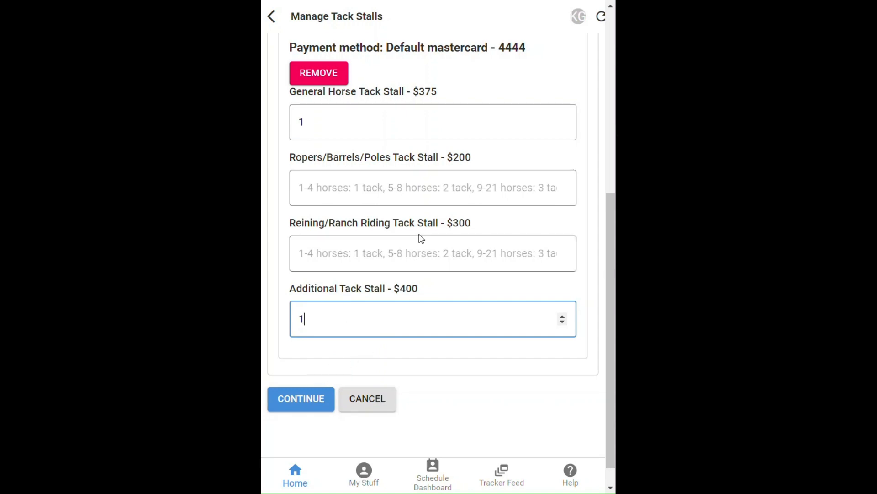
pyautogui.scroll(3, 422, 239)
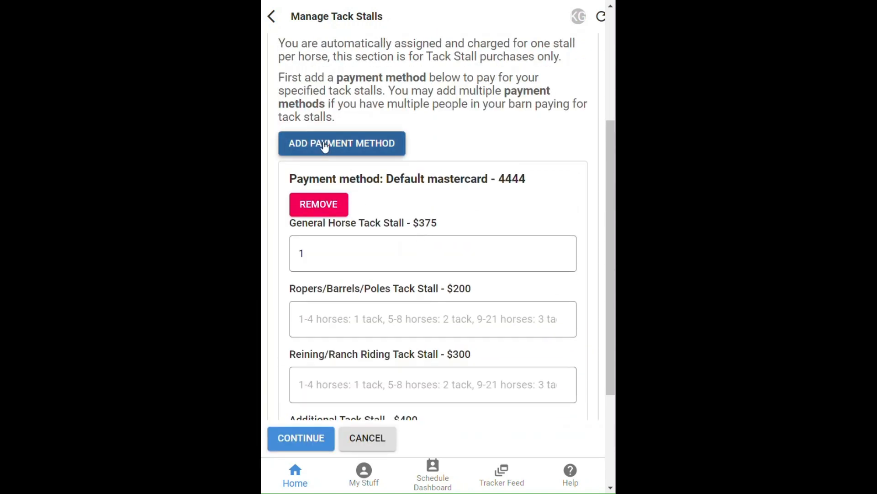
# - Start adding a new payment card and fill in its label
pyautogui.click(325, 145)
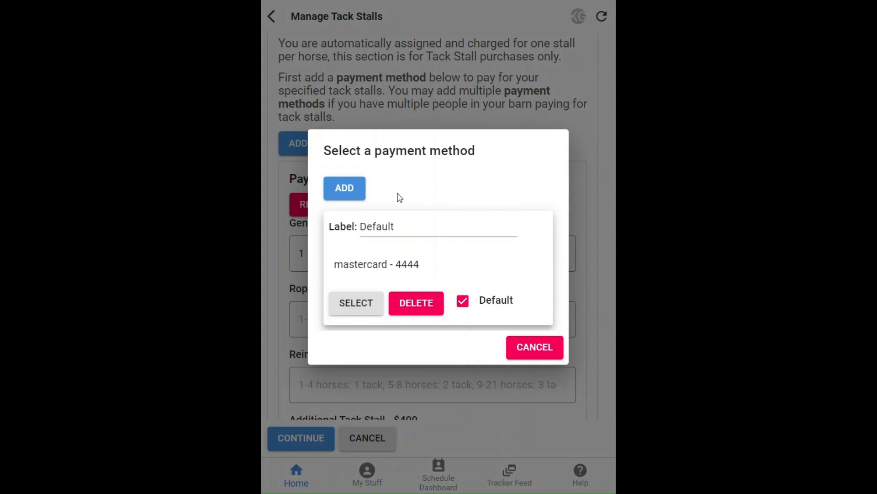
pyautogui.click(344, 187)
pyautogui.click(341, 136)
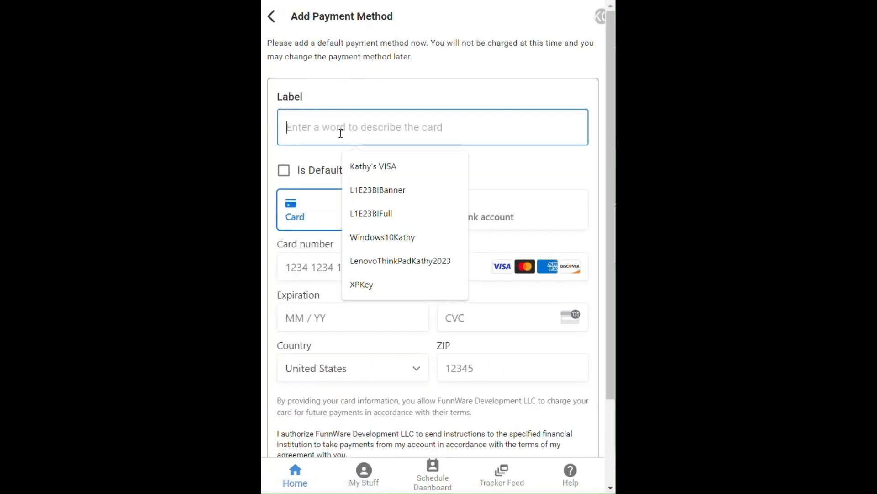
pyautogui.write("Kathy's")
pyautogui.press('Down')
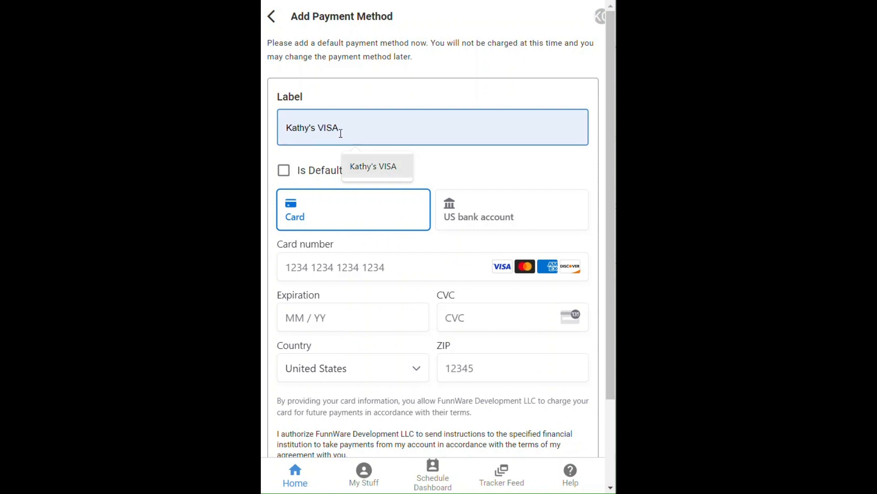
pyautogui.press('Return')
pyautogui.press('Tab')
pyautogui.press('Tab')
pyautogui.press('Tab')
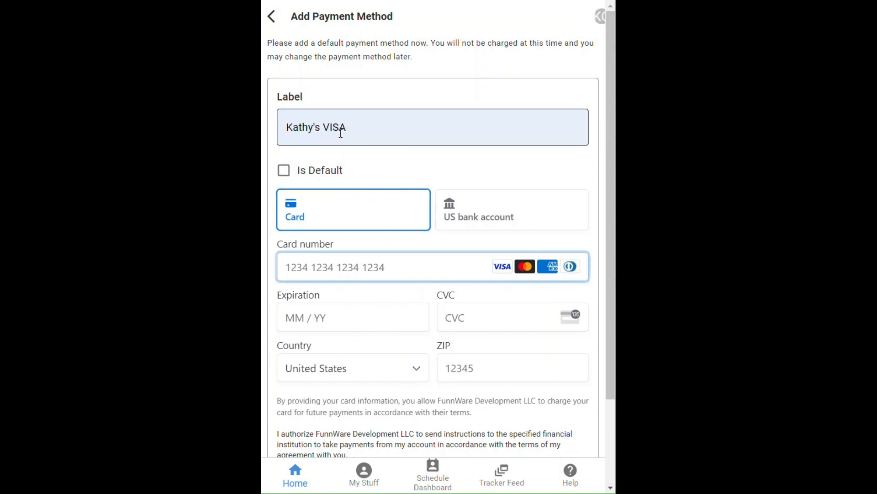
# - Enter the Visa card number, expiry, CVC and ZIP 12345, then save the card
pyautogui.write('4242 4242 4244 2424')
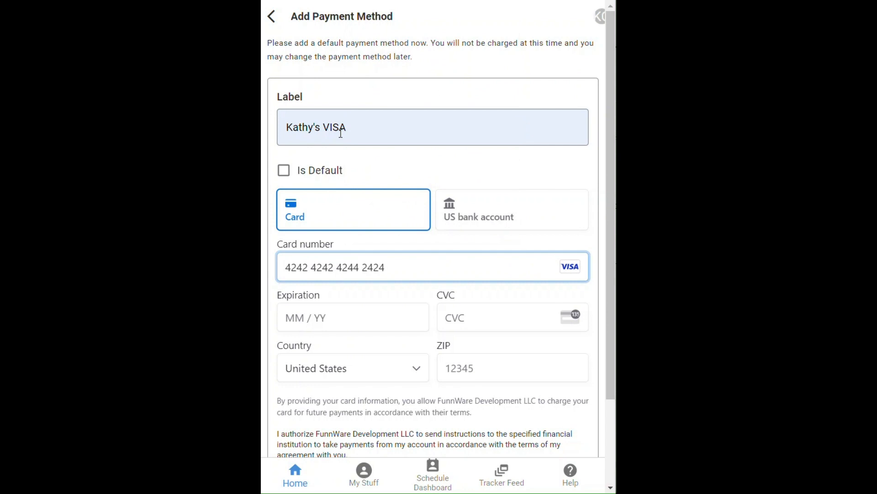
pyautogui.press('BackSpace')
pyautogui.press('BackSpace')
pyautogui.press('BackSpace')
pyautogui.press('BackSpace')
pyautogui.write('242 ')
pyautogui.write('12 /')
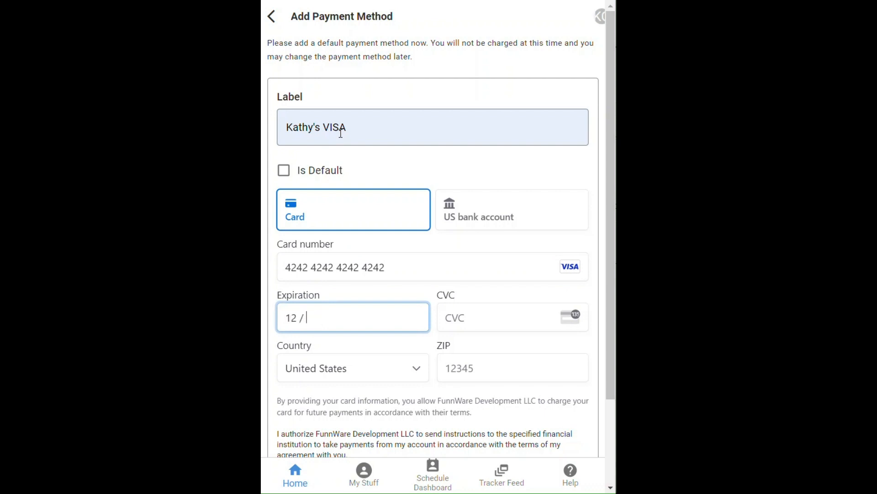
pyautogui.write('123')
pyautogui.press('Tab')
pyautogui.write('12345')
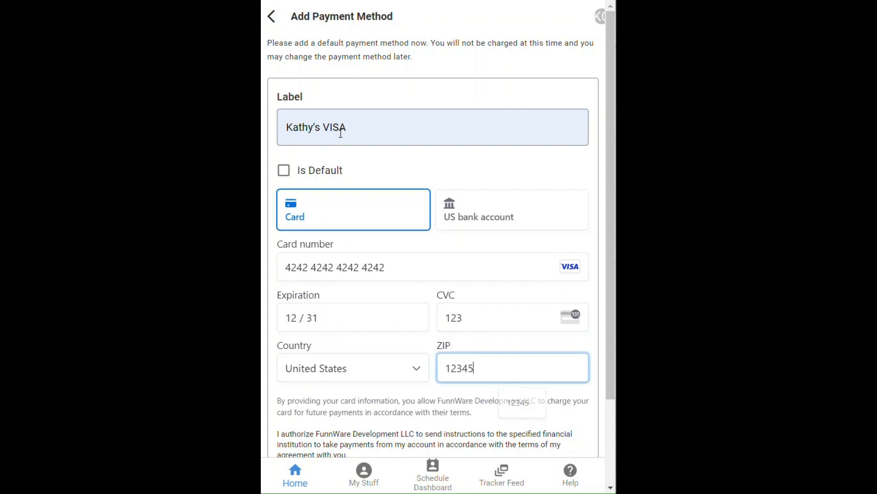
pyautogui.press('Tab')
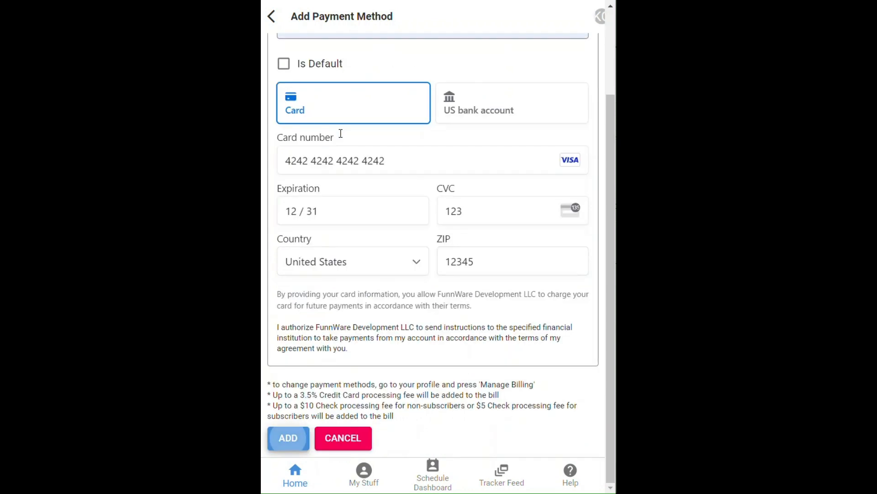
pyautogui.click(287, 437)
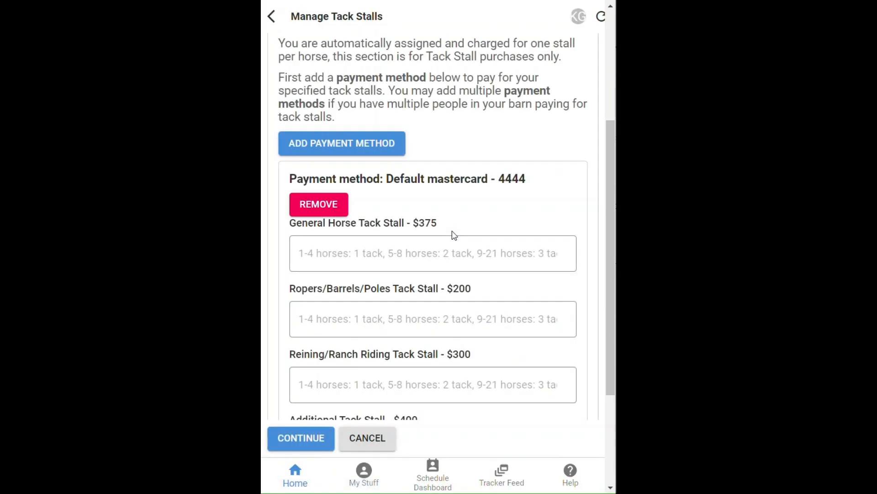
# - Pay for 1 General Horse and 1 Additional tack stall with the new Visa, then continue
pyautogui.scroll(-4, 463, 202)
pyautogui.scroll(4, 349, 196)
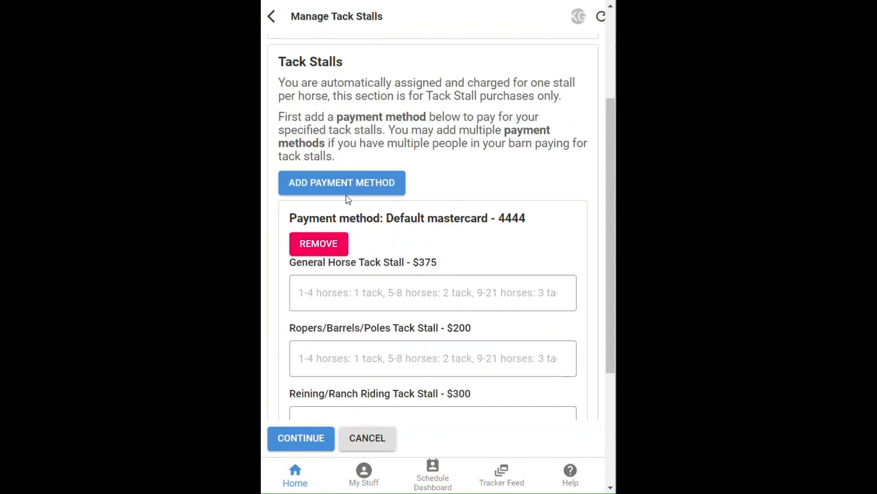
pyautogui.click(340, 184)
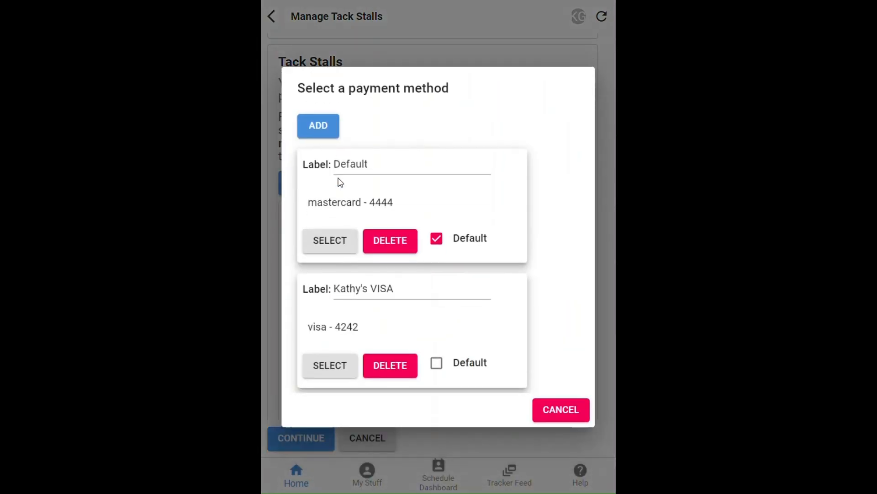
pyautogui.click(328, 366)
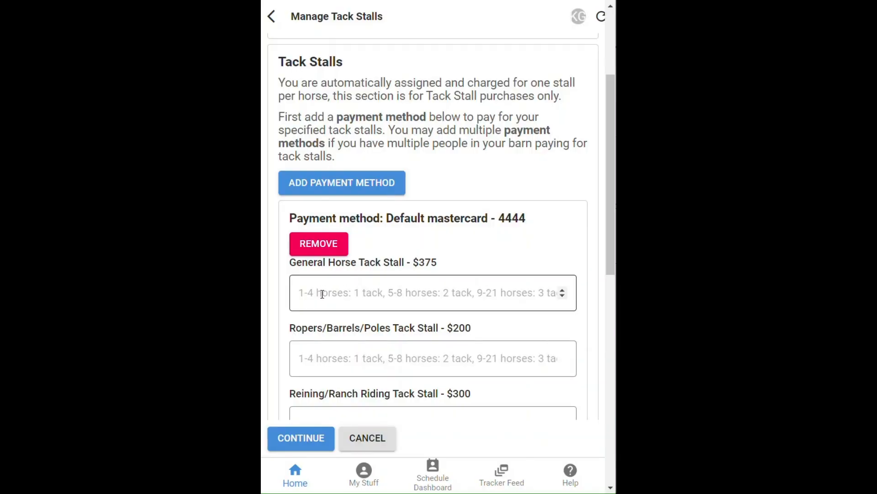
pyautogui.scroll(-10, 323, 292)
pyautogui.click(331, 150)
pyautogui.write('1')
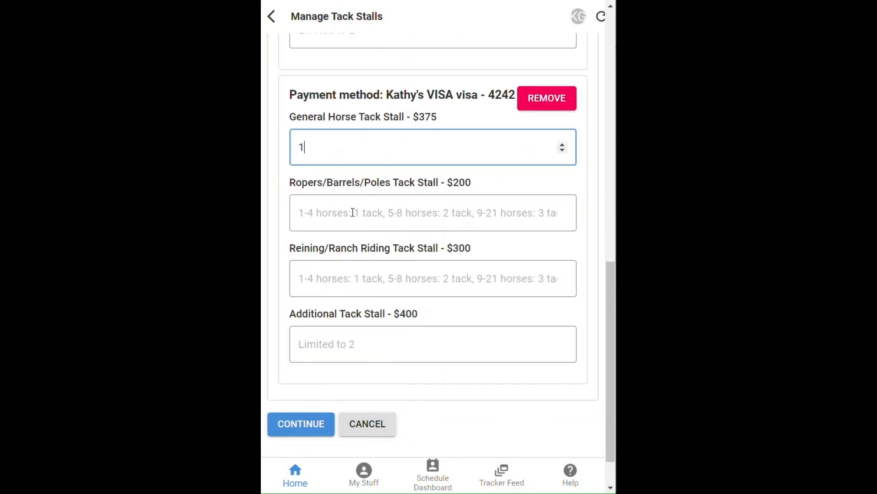
pyautogui.click(340, 334)
pyautogui.write('1')
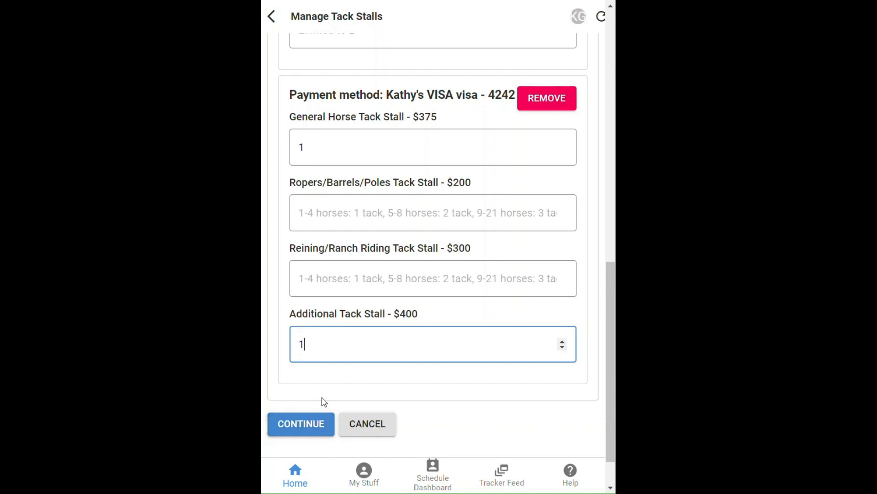
pyautogui.click(307, 422)
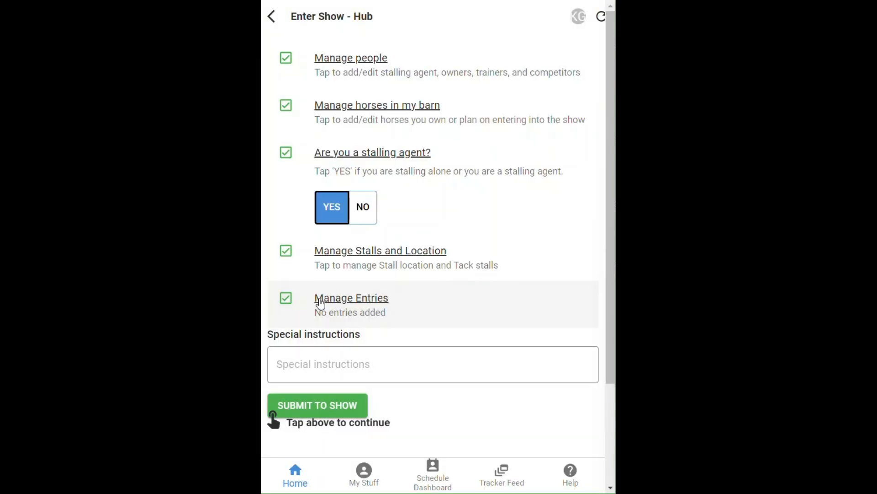
# - Enter Zips Bossy Chip in the show, paying with the default Mastercard
pyautogui.click(322, 302)
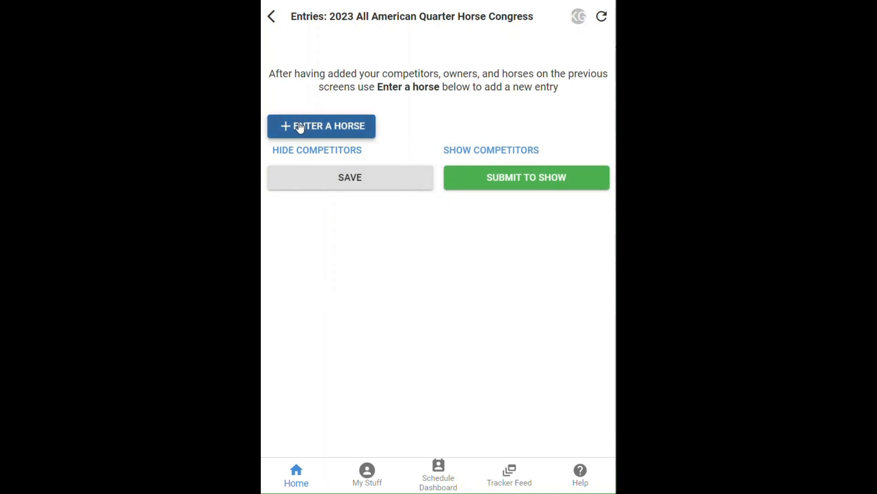
pyautogui.click(301, 128)
pyautogui.click(343, 320)
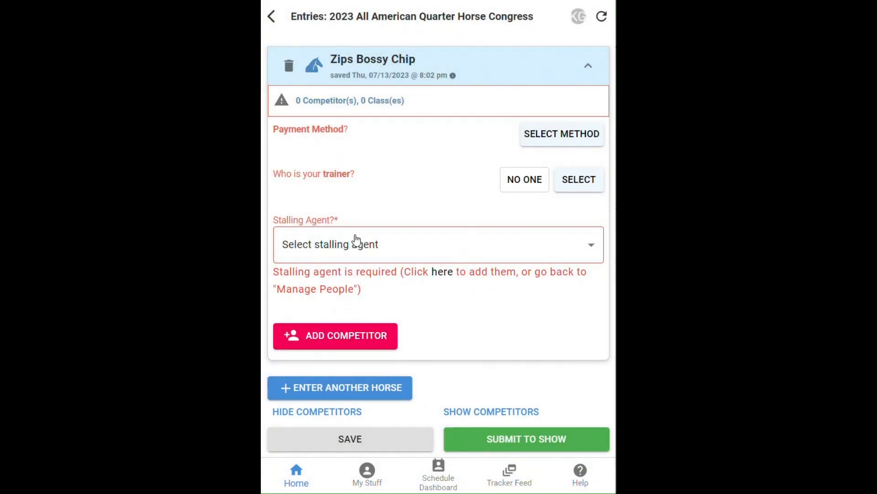
pyautogui.click(571, 137)
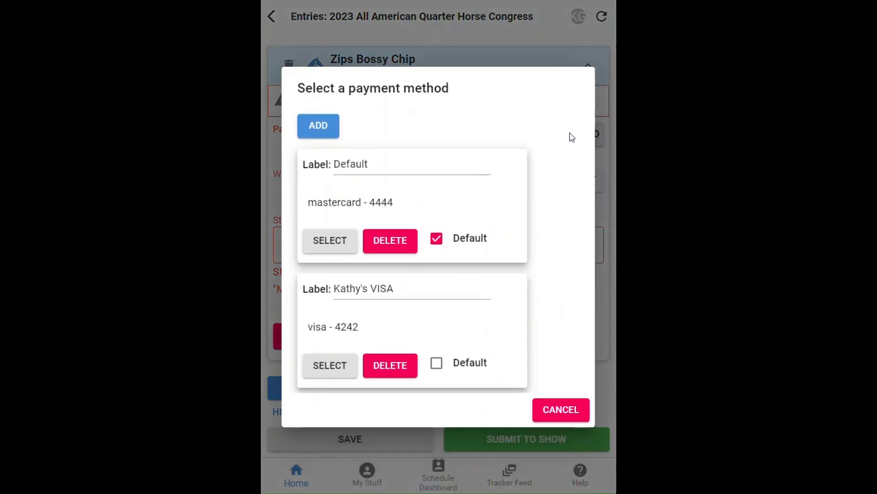
pyautogui.click(328, 241)
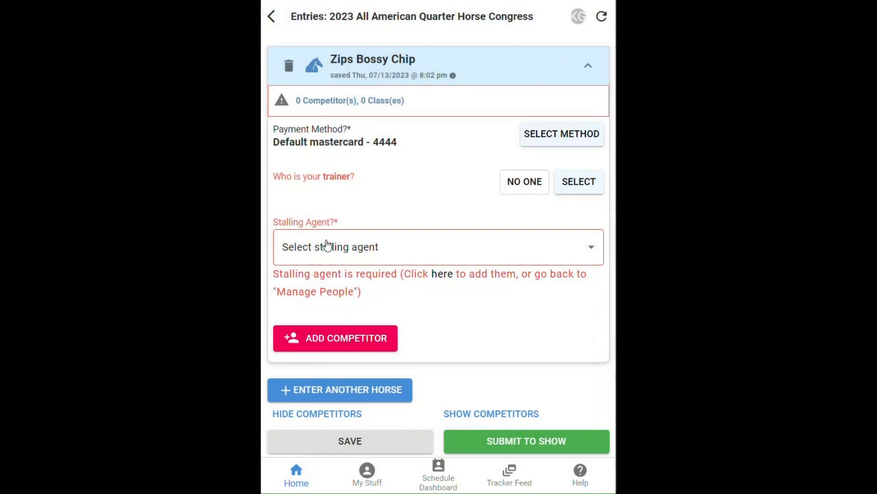
# - Set the second listed person as both trainer and stalling agent
pyautogui.click(586, 179)
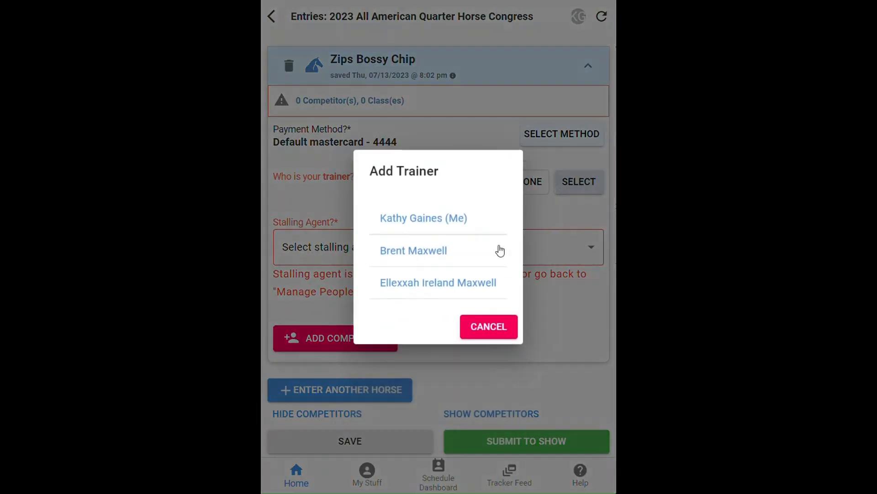
pyautogui.click(425, 253)
pyautogui.click(371, 254)
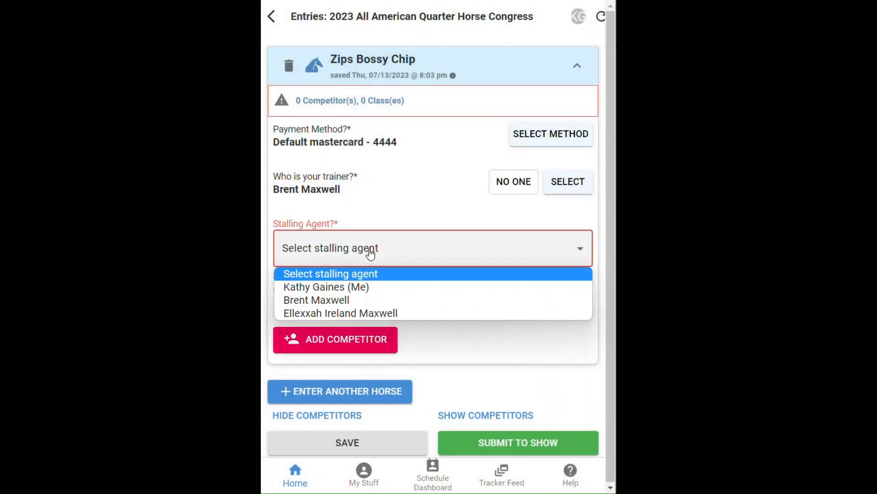
pyautogui.click(347, 300)
# - Add the third listed person as Competitor 1 with relationship Z - Self
pyautogui.click(327, 341)
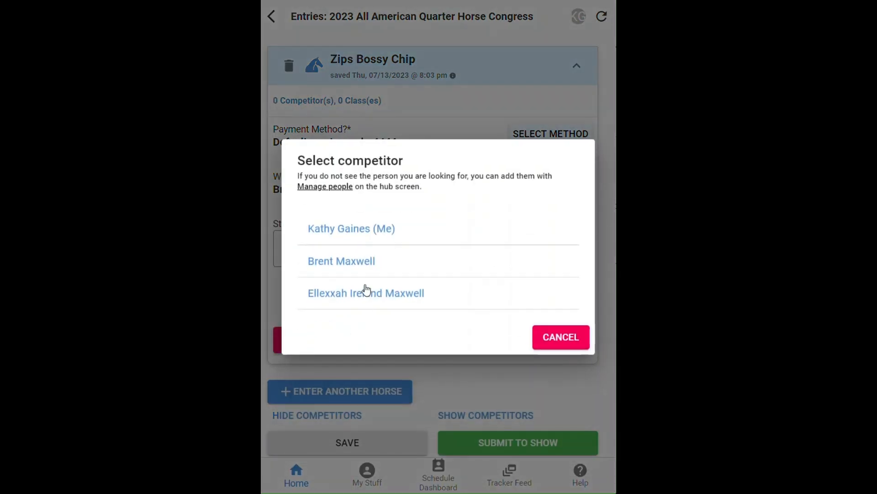
pyautogui.click(367, 292)
pyautogui.scroll(-1, 370, 288)
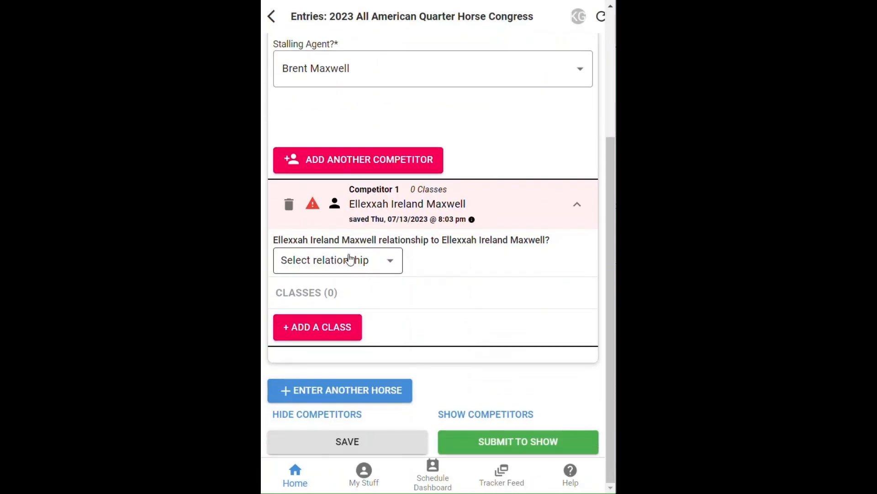
pyautogui.click(350, 259)
pyautogui.click(334, 6)
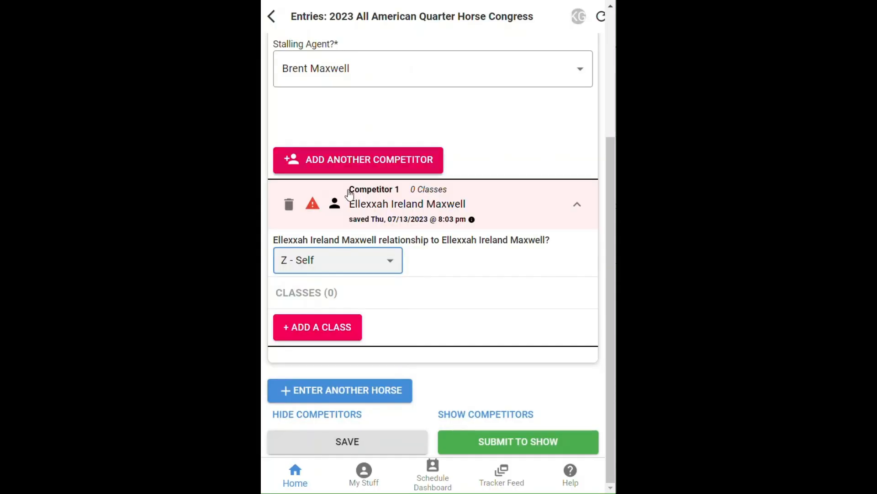
pyautogui.click(310, 329)
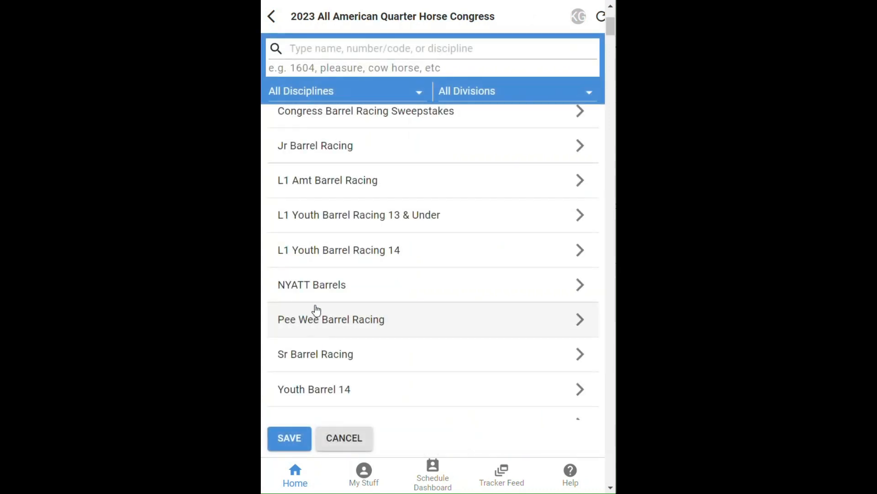
# - Search classes for 'west' and filter to Western Pleasure discipline, Amateur division
pyautogui.click(373, 46)
pyautogui.write('western pleasue')
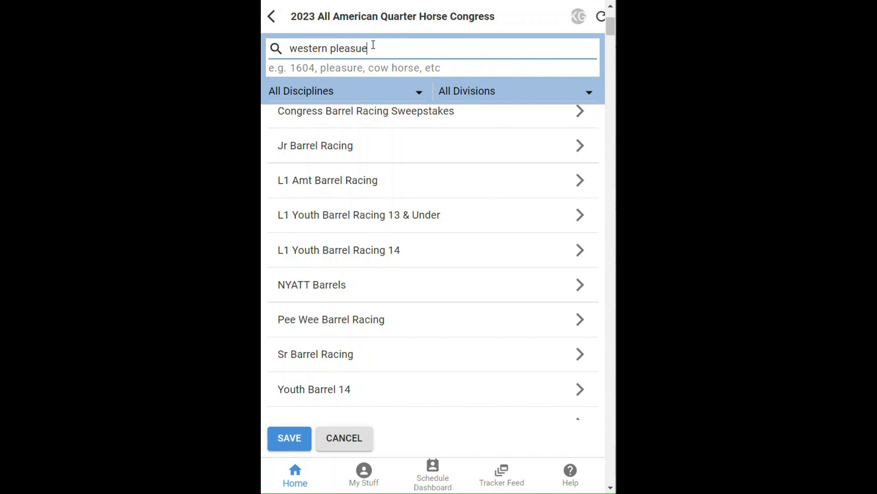
pyautogui.press('BackSpace')
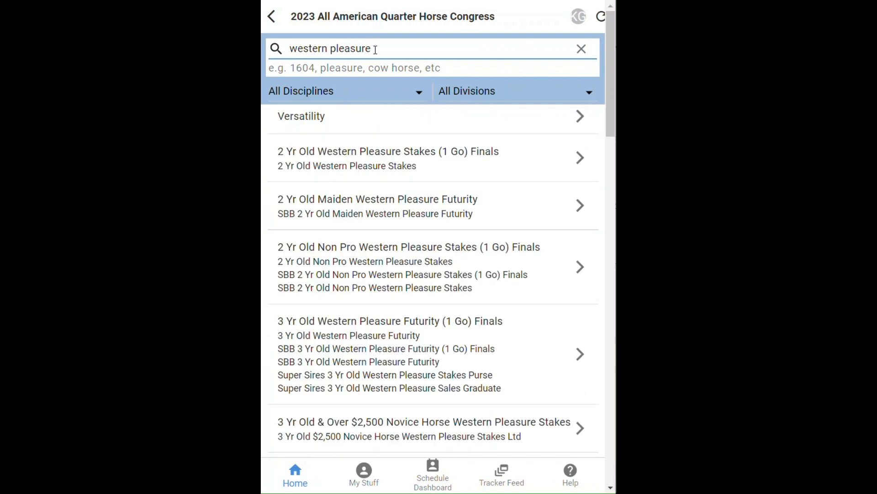
pyautogui.click(354, 89)
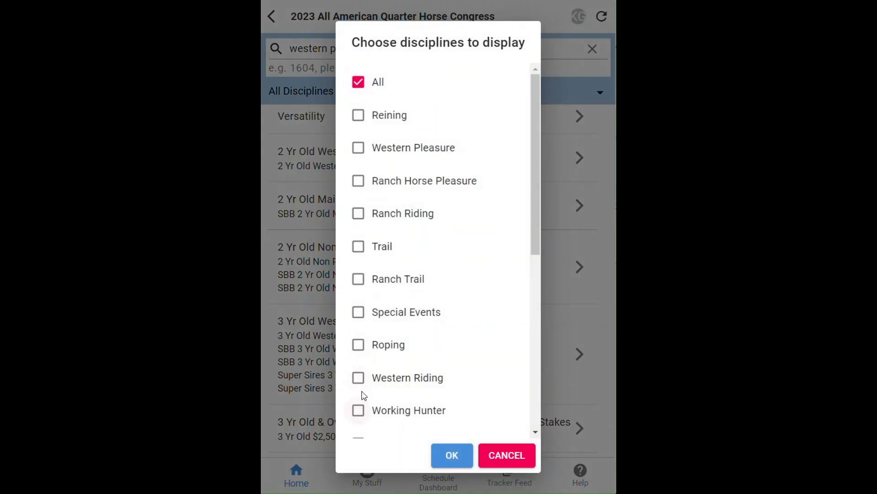
pyautogui.scroll(-5, 366, 384)
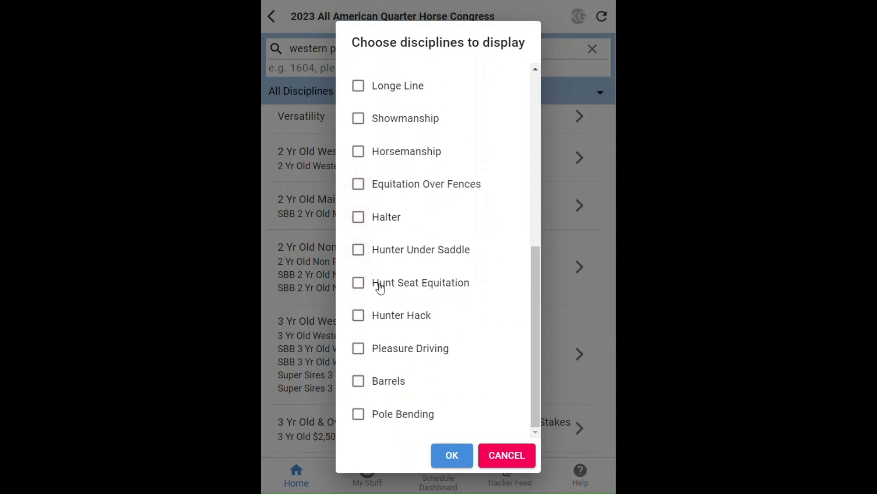
pyautogui.scroll(5, 378, 285)
pyautogui.click(358, 147)
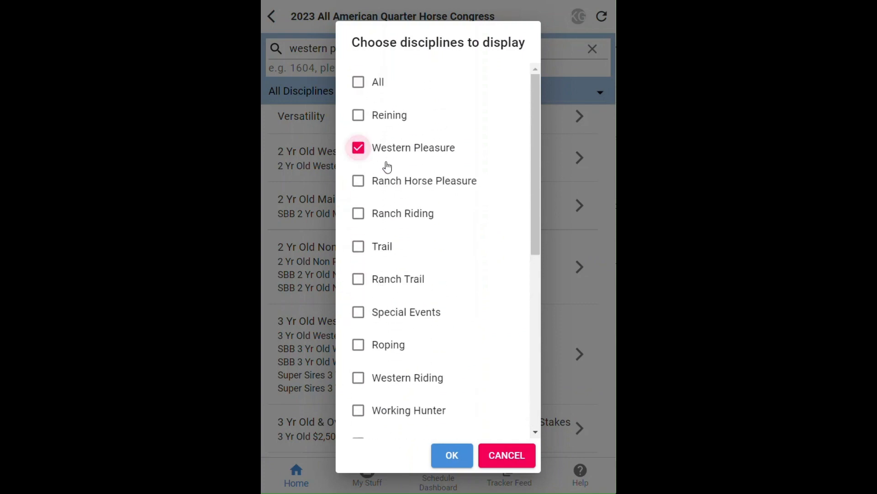
pyautogui.click(452, 455)
pyautogui.click(505, 96)
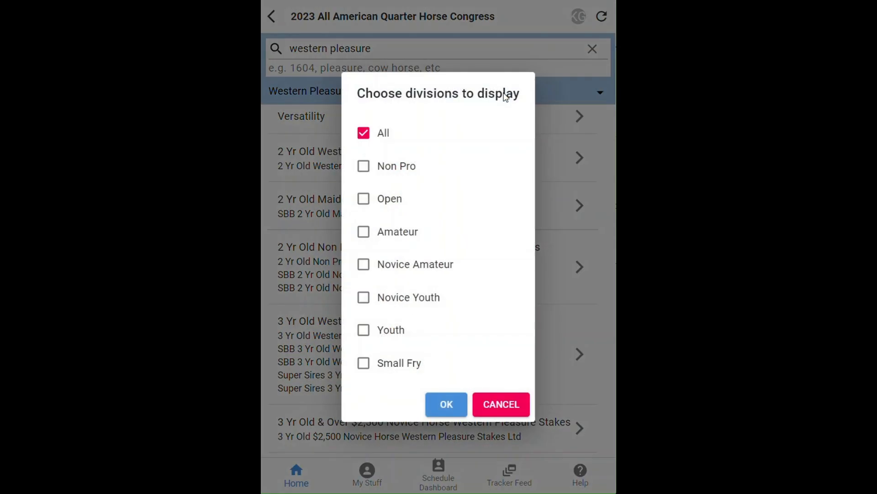
pyautogui.click(364, 239)
pyautogui.click(447, 404)
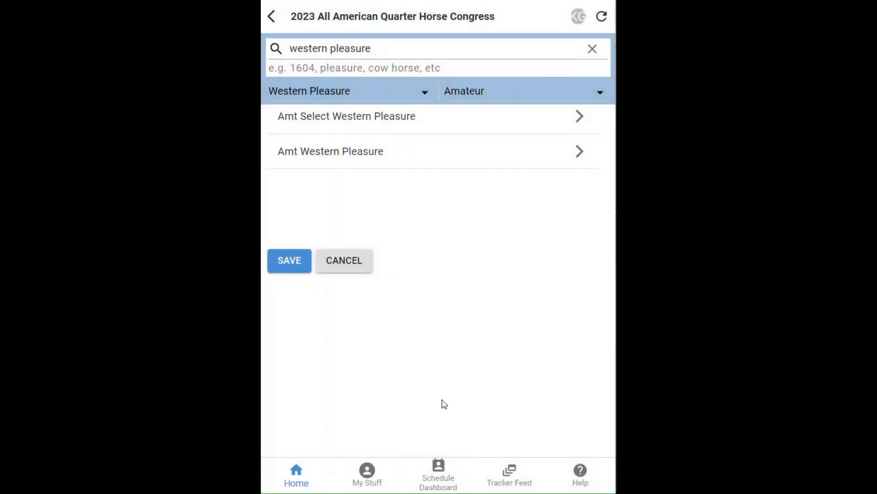
# - Select the AQHA and NSBA Amateur Western Pleasure Congress classes and save them
pyautogui.click(314, 151)
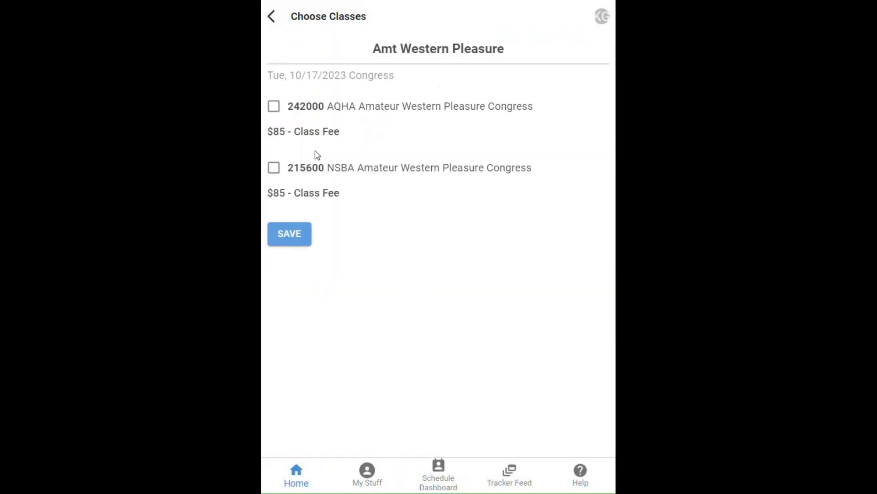
pyautogui.click(279, 111)
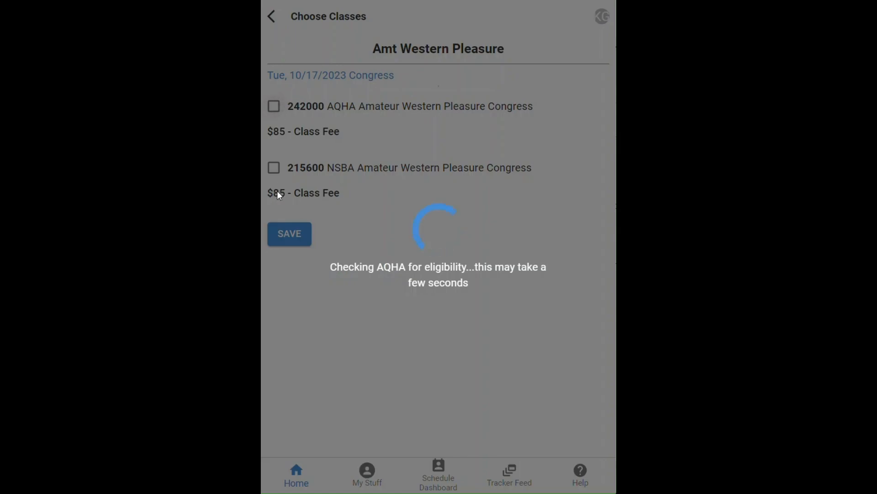
pyautogui.click(276, 174)
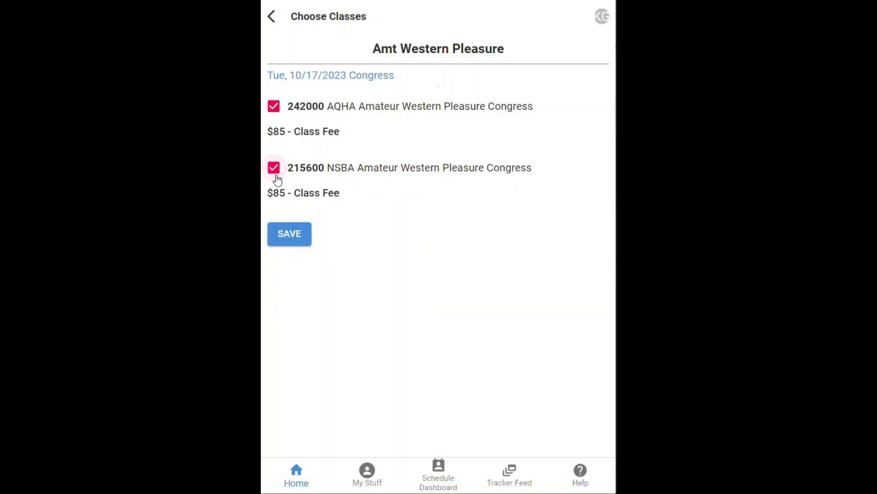
pyautogui.click(289, 236)
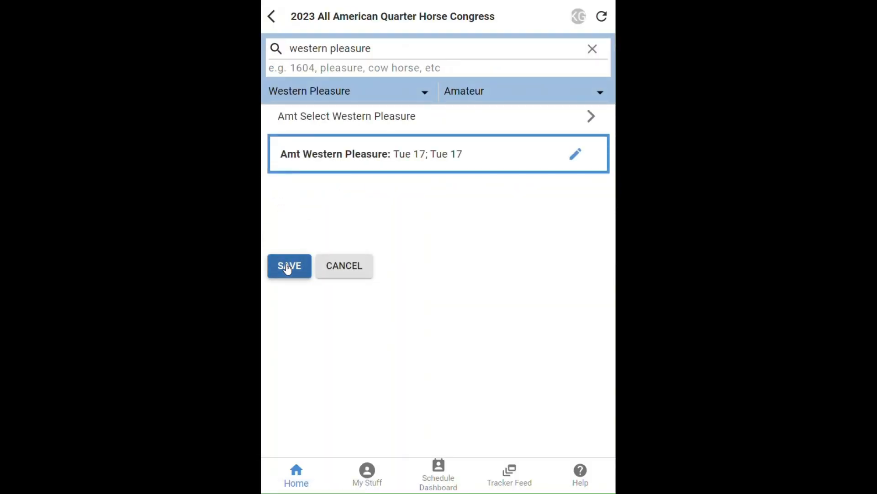
# - Clear the search, reset division and discipline filters to All, and save the classes
pyautogui.click(594, 49)
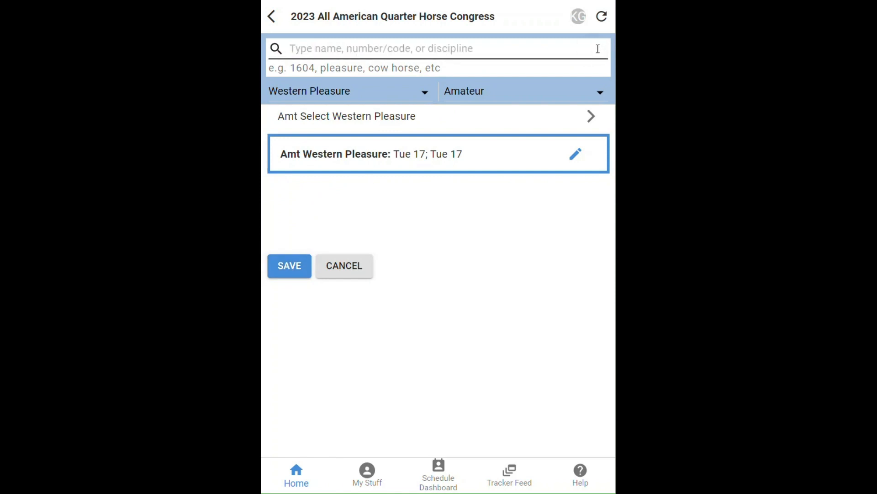
pyautogui.click(533, 91)
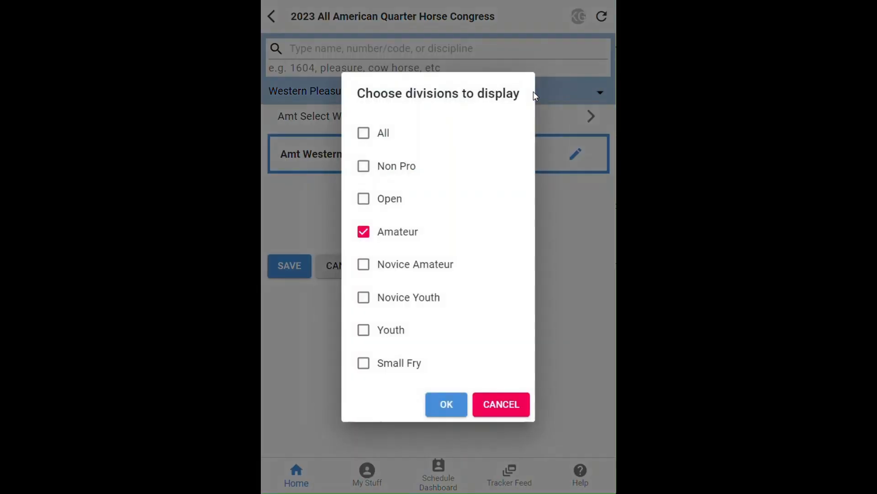
pyautogui.click(364, 133)
pyautogui.click(446, 404)
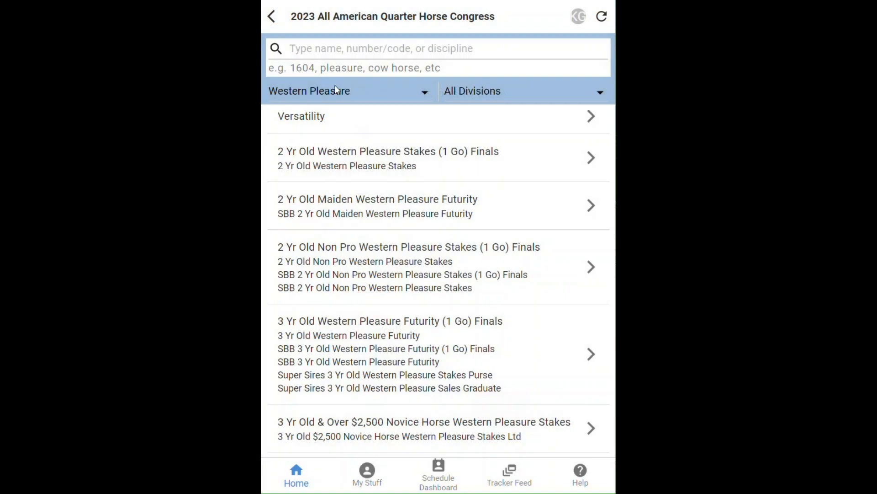
pyautogui.click(337, 91)
pyautogui.click(359, 84)
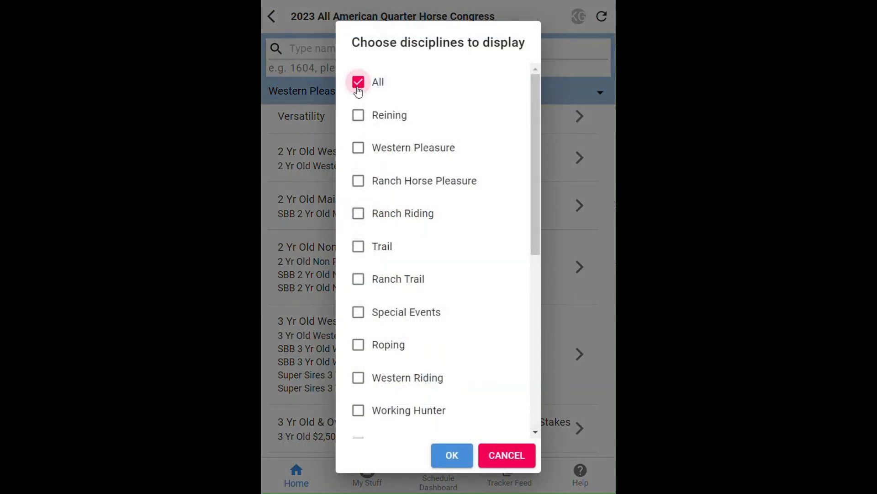
pyautogui.click(448, 456)
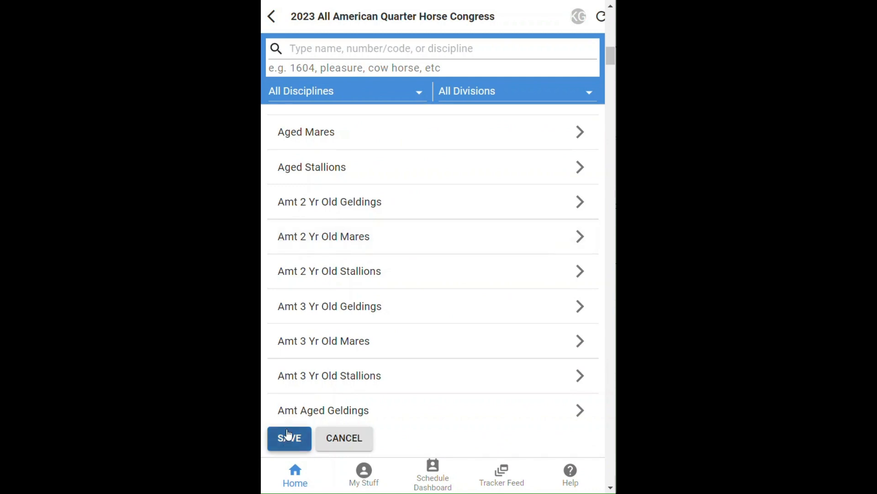
pyautogui.click(291, 439)
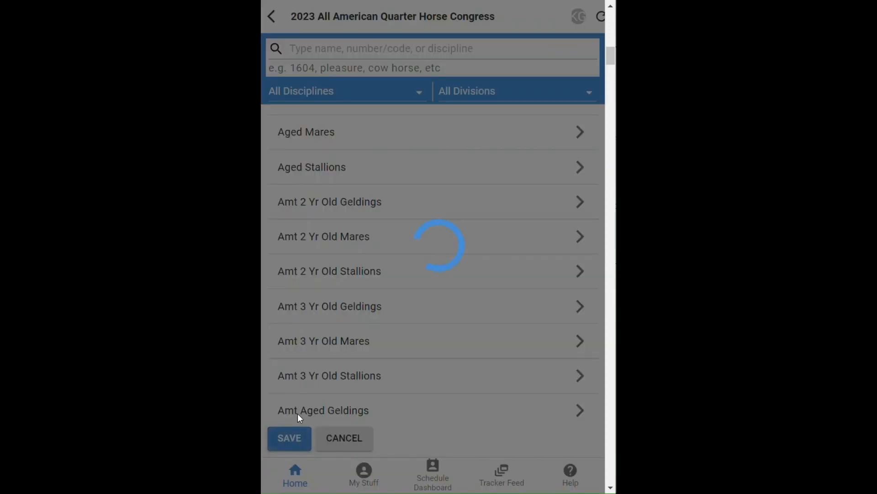
pyautogui.scroll(4, 466, 231)
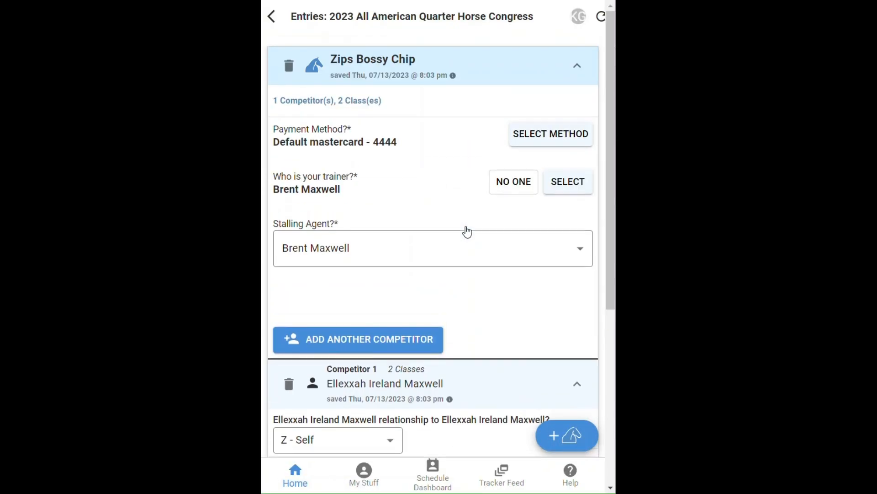
# - Add the second person as another competitor with relationship C - Child
pyautogui.scroll(-5, 465, 229)
pyautogui.scroll(1, 465, 228)
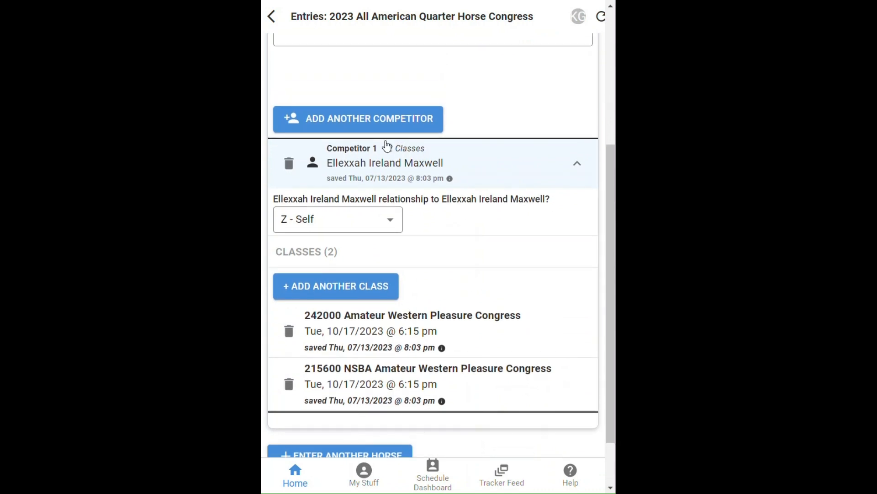
pyautogui.click(371, 117)
pyautogui.click(348, 264)
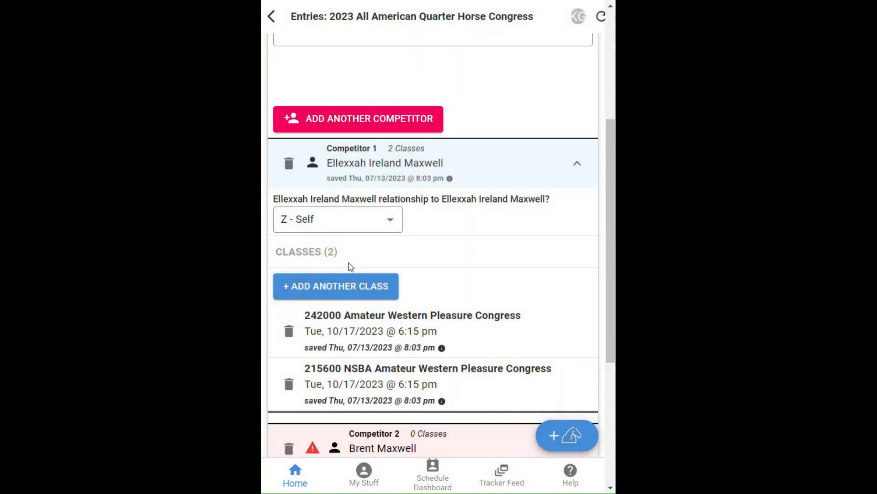
pyautogui.scroll(4, 388, 201)
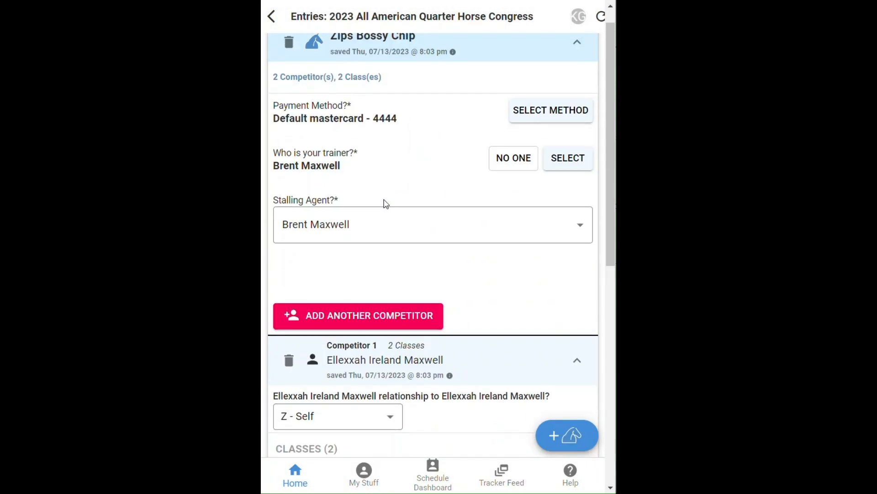
pyautogui.scroll(-10, 384, 208)
pyautogui.click(354, 254)
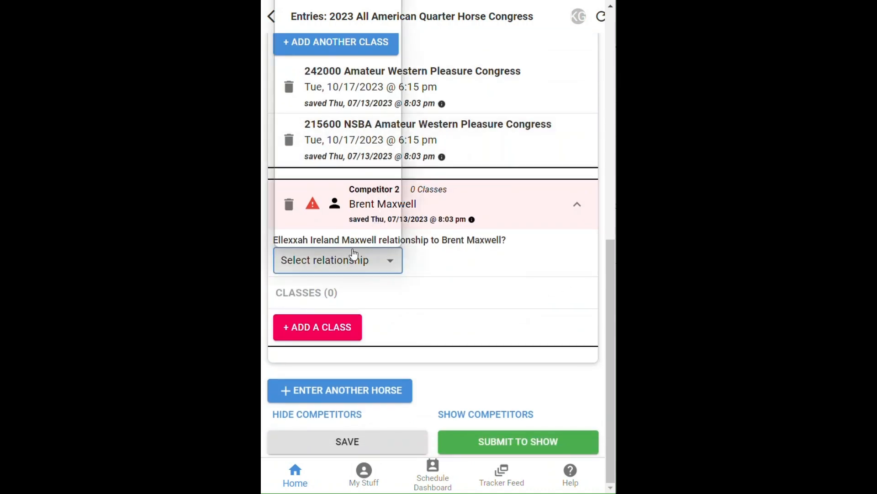
pyautogui.click(354, 258)
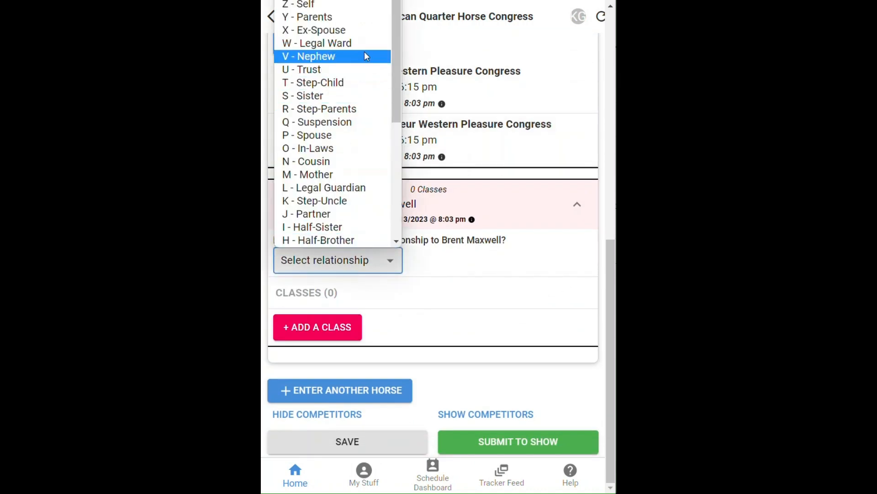
pyautogui.scroll(-5, 356, 105)
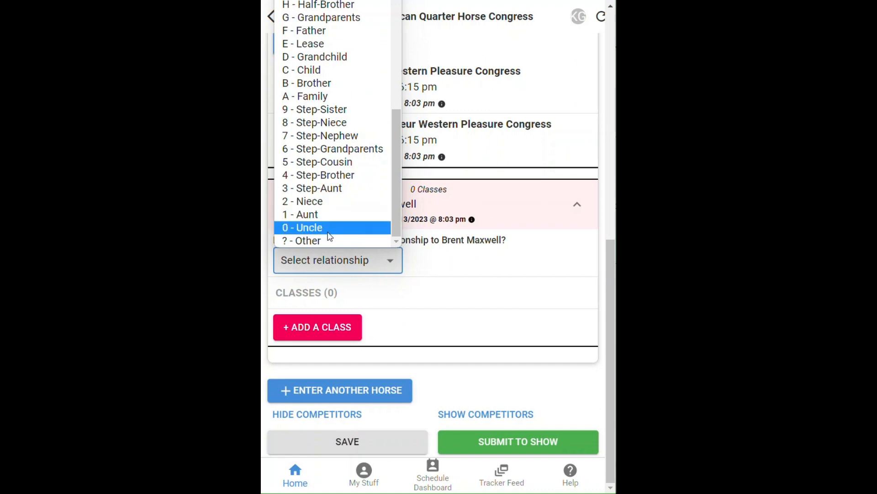
pyautogui.click(304, 70)
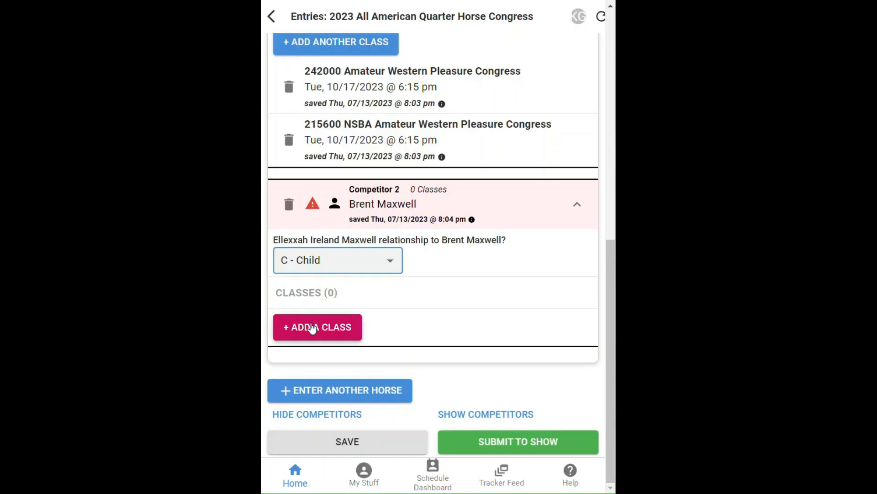
# - Begin adding a class for Competitor 2 by searching for trail classes
pyautogui.click(312, 328)
pyautogui.click(353, 47)
pyautogui.write('trail')
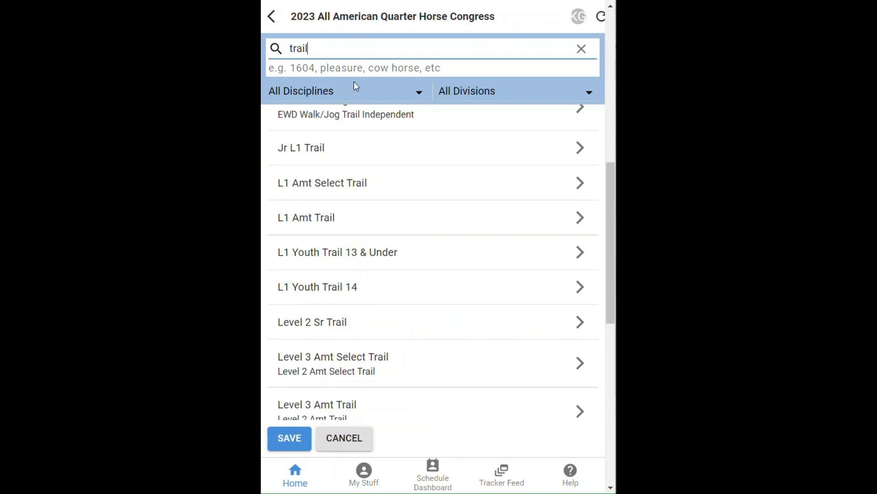
# - Filter the class list to the Trail discipline and Open division only
pyautogui.click(361, 95)
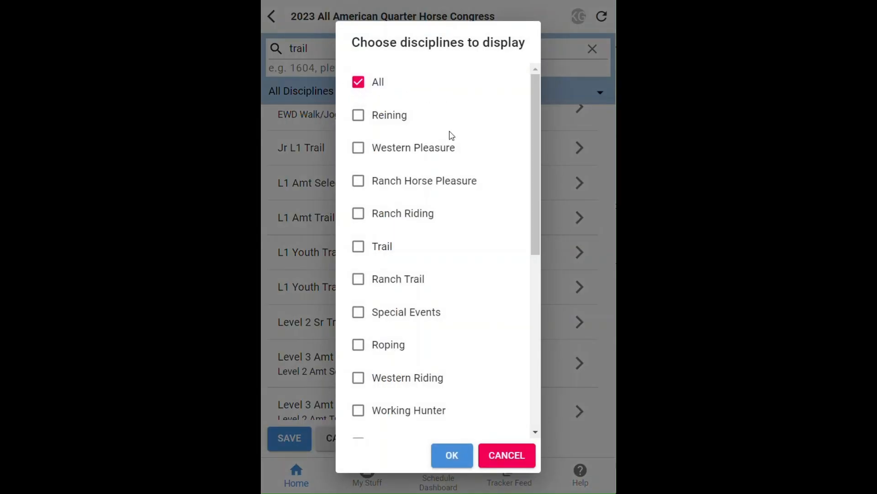
pyautogui.click(363, 247)
pyautogui.click(446, 455)
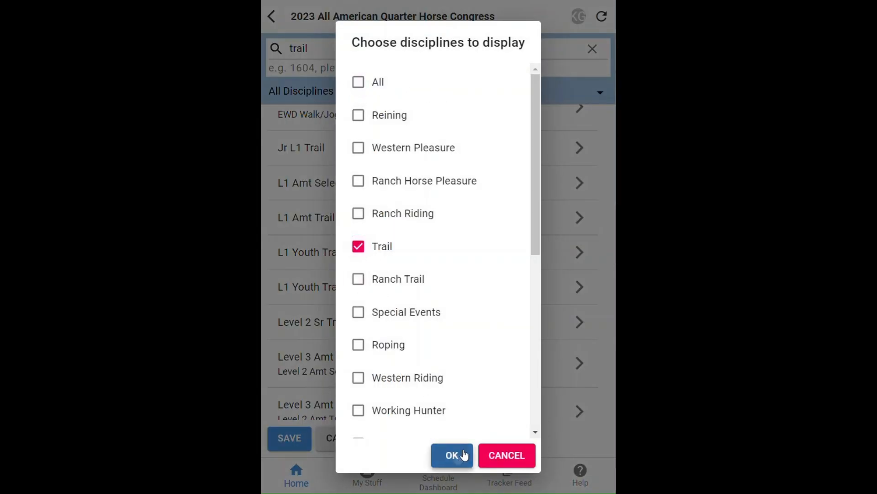
pyautogui.click(497, 82)
pyautogui.click(363, 198)
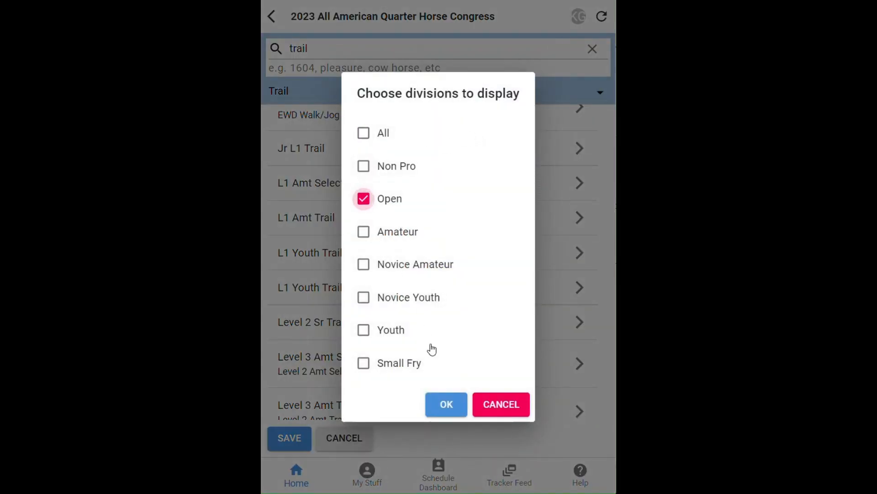
pyautogui.click(447, 404)
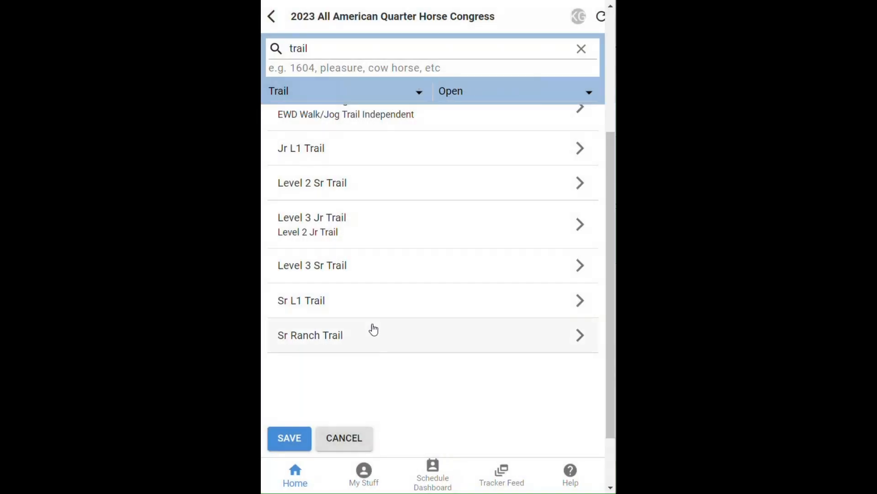
# - Enter Level 3 Sr Trail classes 138206 AQHA and 230302 NSBA and save them
pyautogui.click(284, 265)
pyautogui.click(273, 106)
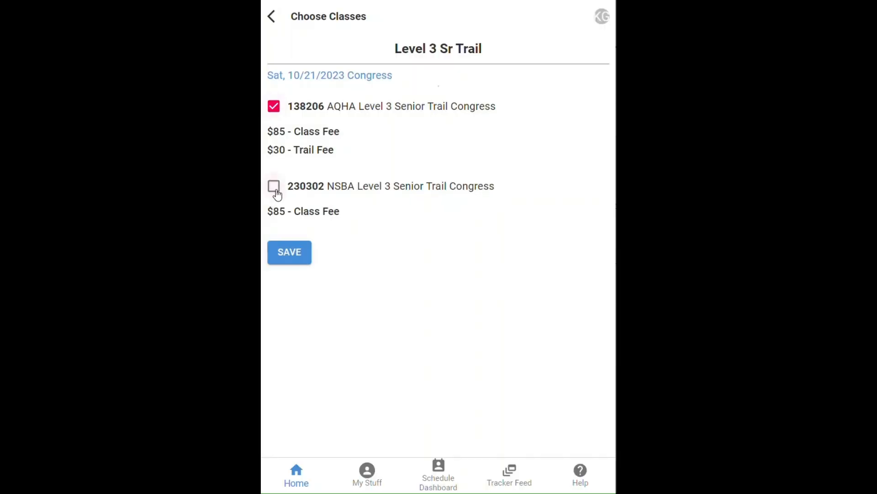
pyautogui.click(276, 189)
pyautogui.click(290, 259)
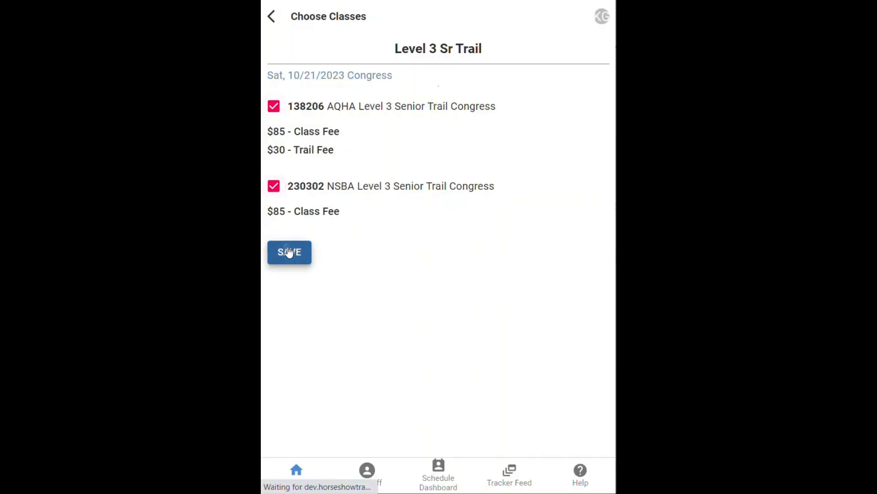
pyautogui.click(291, 439)
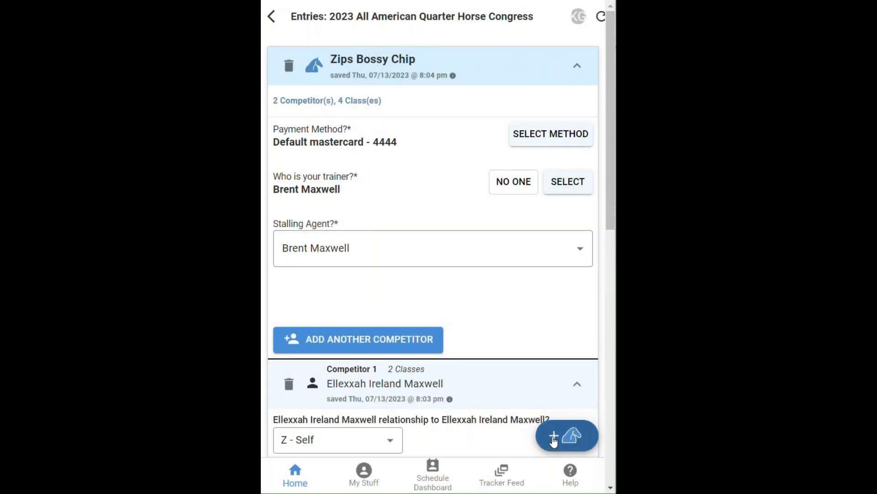
# - Start a new entry for Unforgettably His, paid with the saved Visa card
pyautogui.click(554, 438)
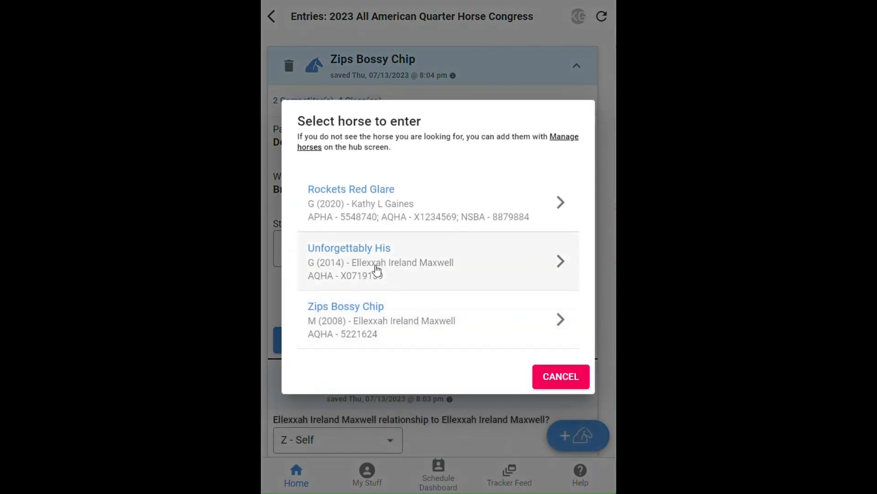
pyautogui.click(355, 260)
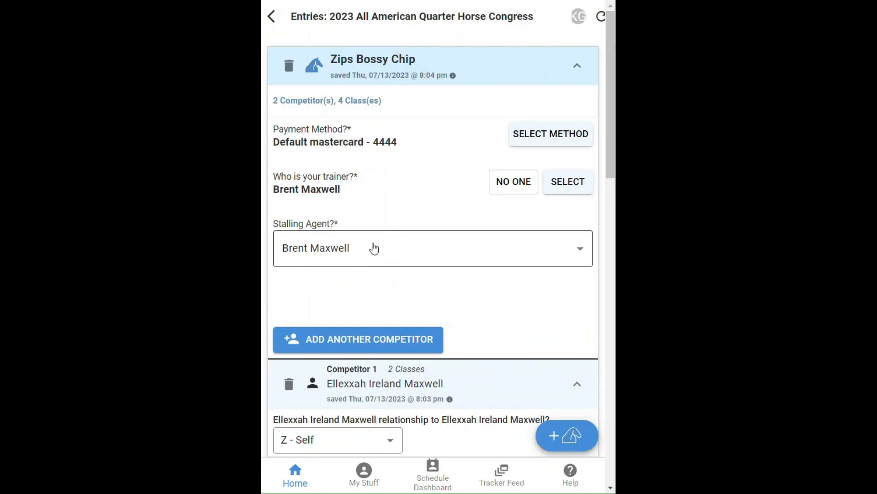
pyautogui.click(554, 136)
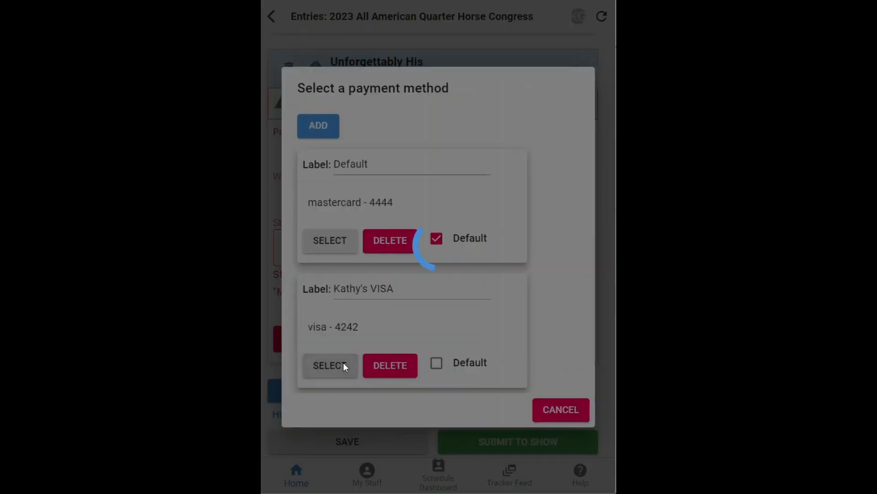
pyautogui.click(343, 365)
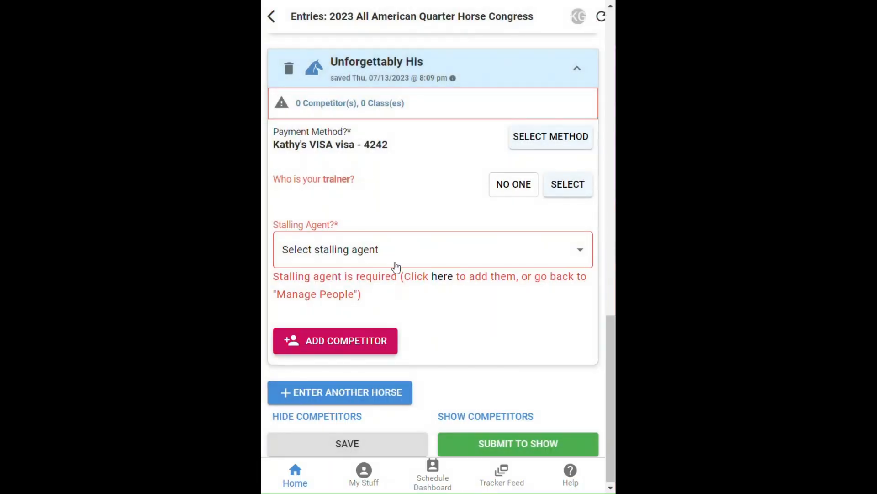
# - Set trainer to No One, make yourself stalling agent, and add a competitor
pyautogui.click(571, 190)
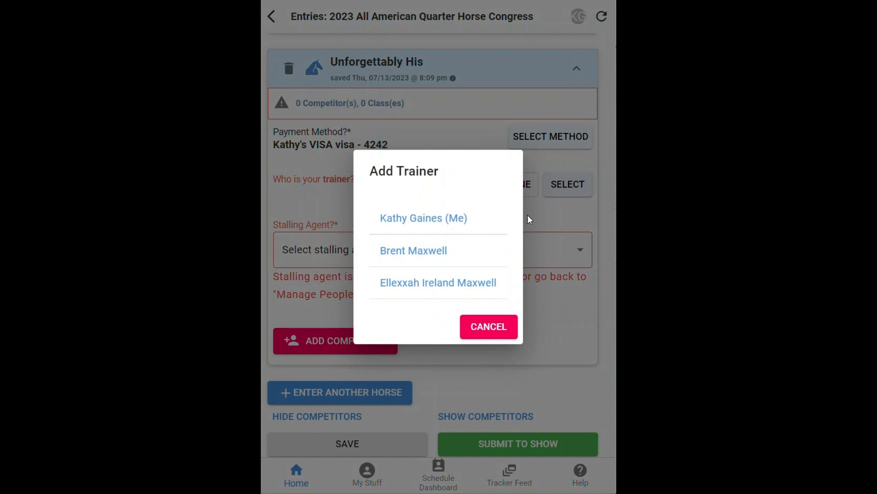
pyautogui.click(432, 220)
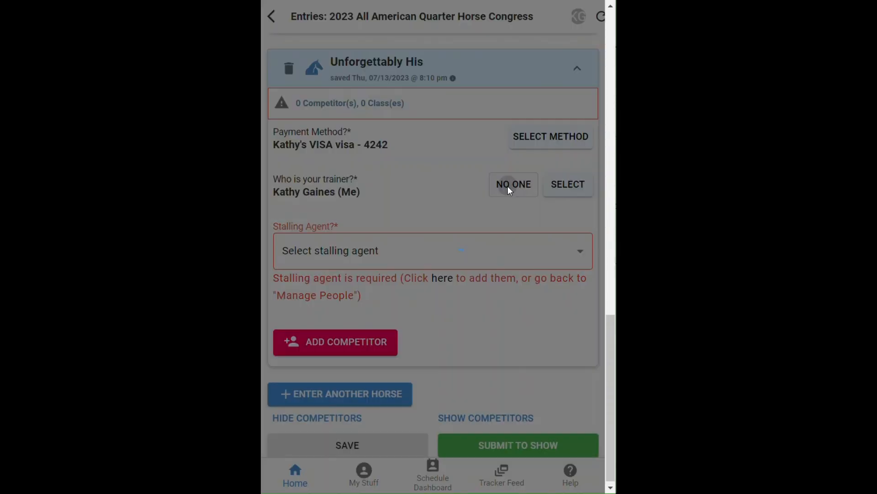
pyautogui.click(507, 186)
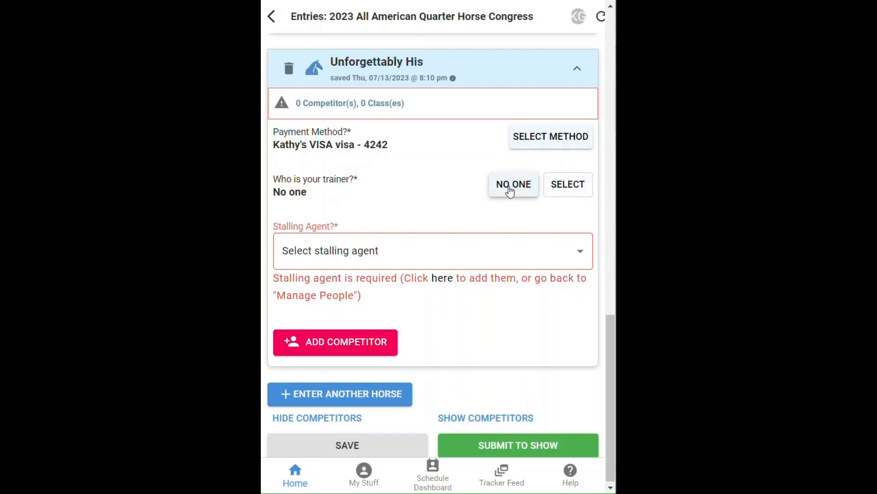
pyautogui.click(427, 251)
pyautogui.click(392, 290)
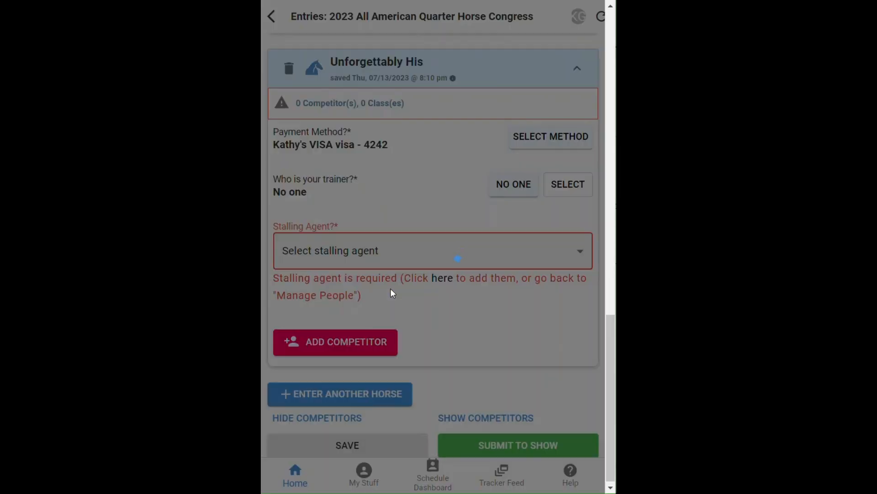
pyautogui.click(332, 346)
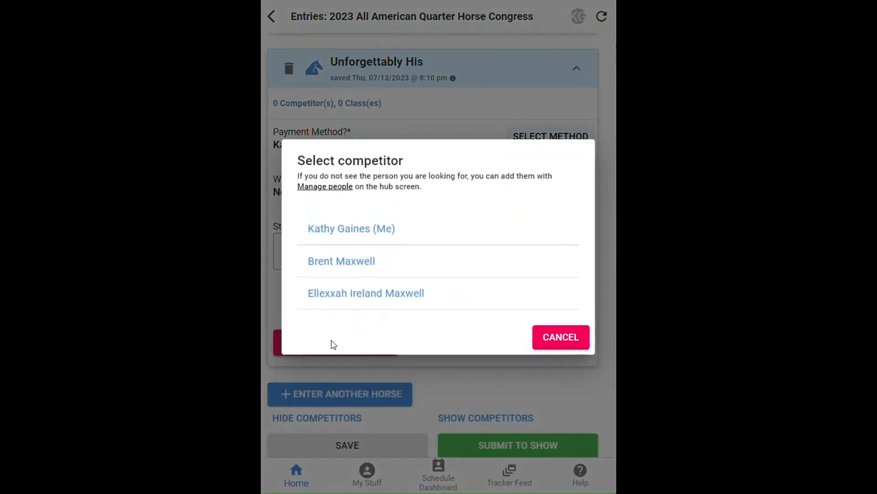
# - Choose yourself as the competitor with relationship Y - Parents
pyautogui.click(345, 229)
pyautogui.scroll(-4, 366, 343)
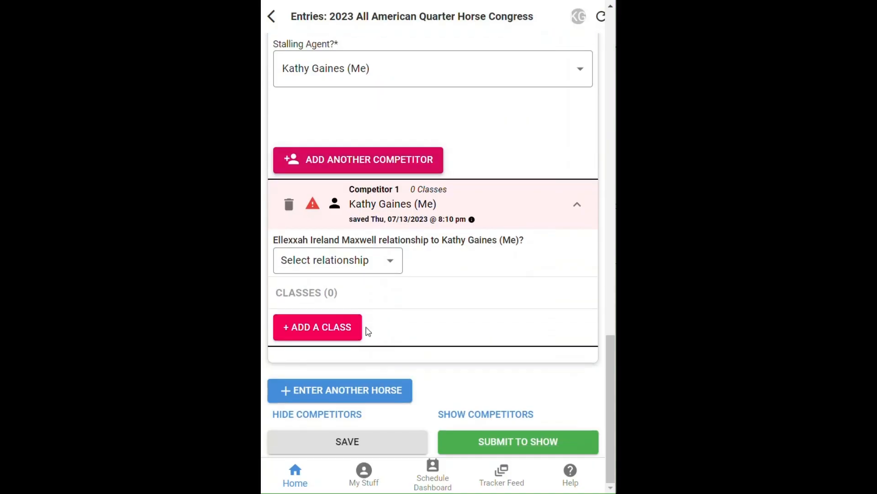
pyautogui.click(327, 268)
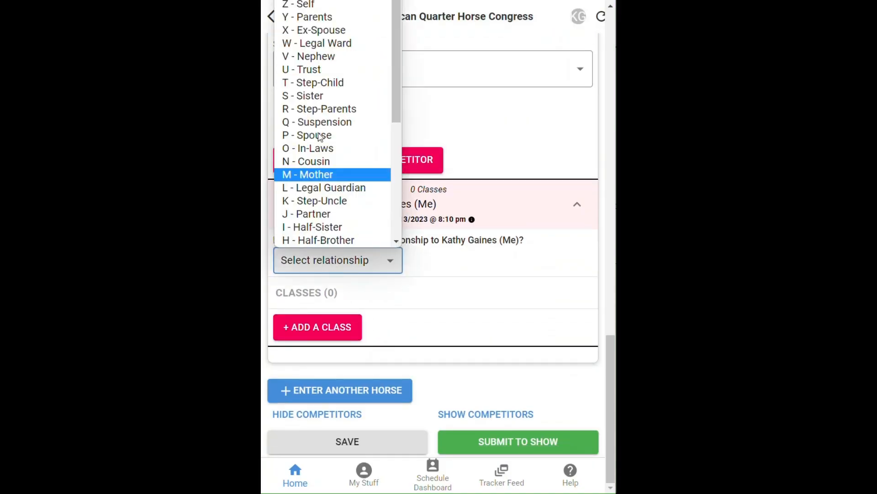
pyautogui.click(327, 18)
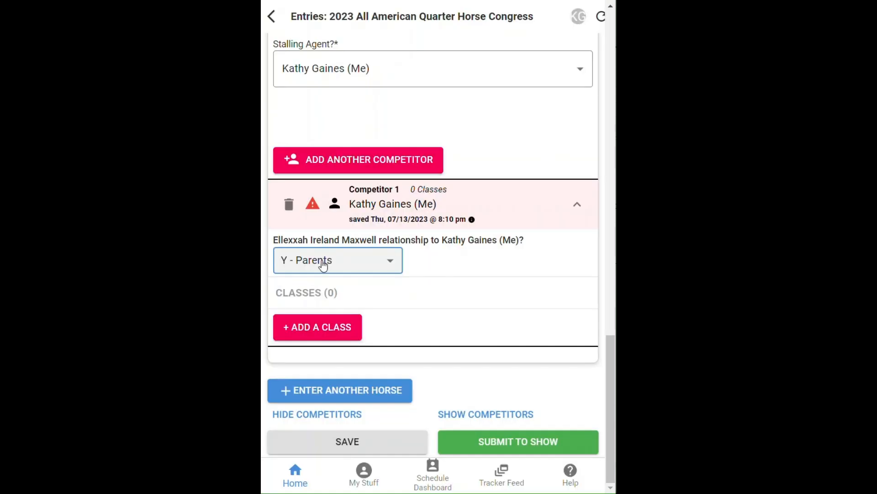
# - Pick the 138204 AQHA Senior Level 1 Trail class, then cancel the missing-association form unsaved
pyautogui.click(319, 329)
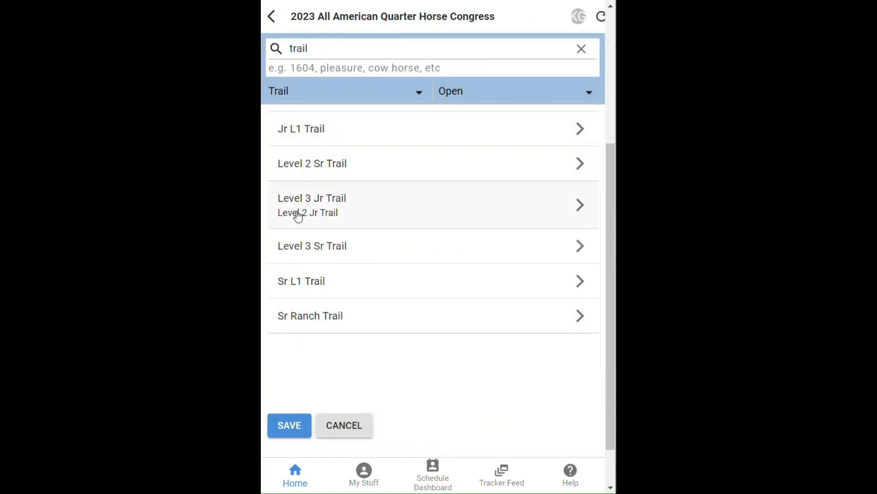
pyautogui.click(309, 283)
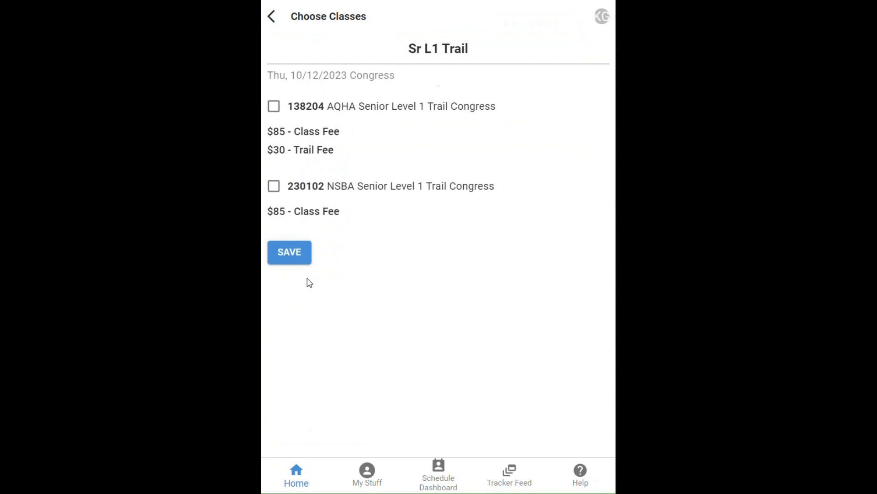
pyautogui.click(274, 107)
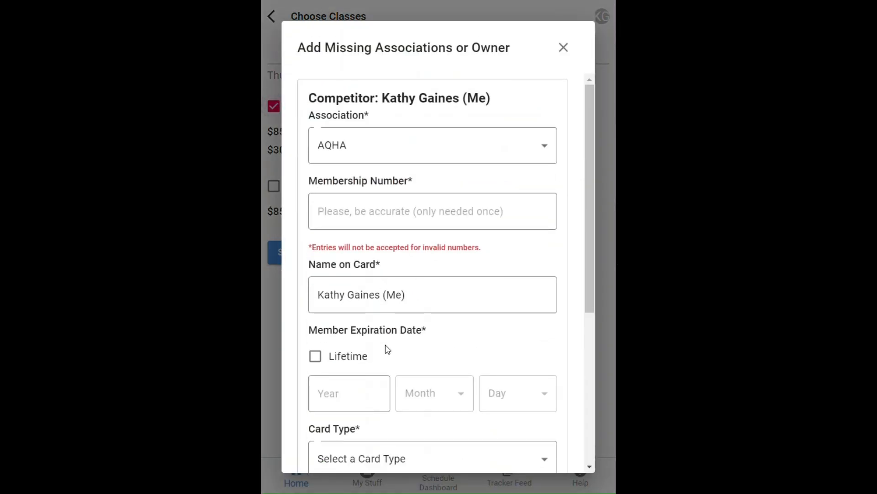
pyautogui.scroll(-5, 388, 323)
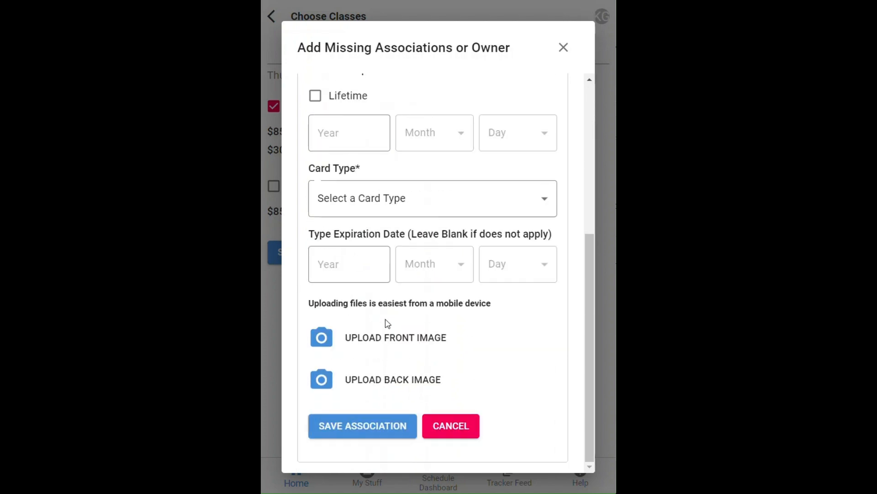
pyautogui.click(453, 423)
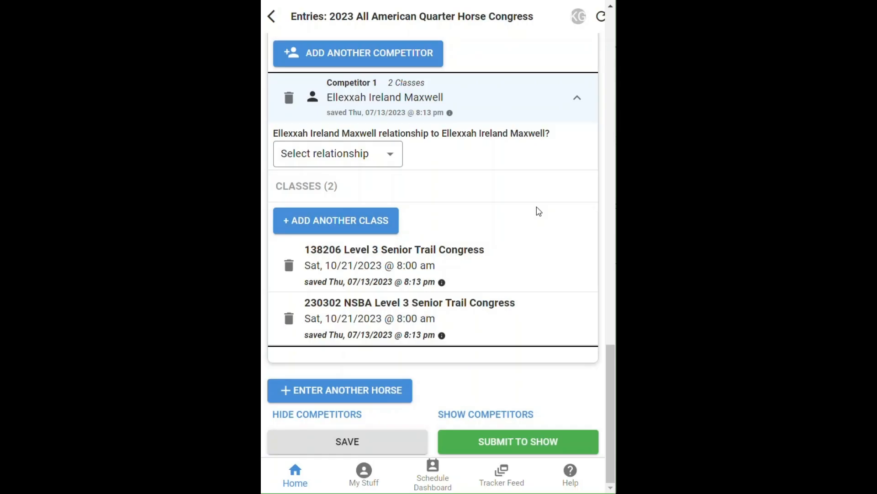
# - Submit the entries, notifying Zips Bossy Chip scores when possible and competitor scores immediately
pyautogui.click(510, 441)
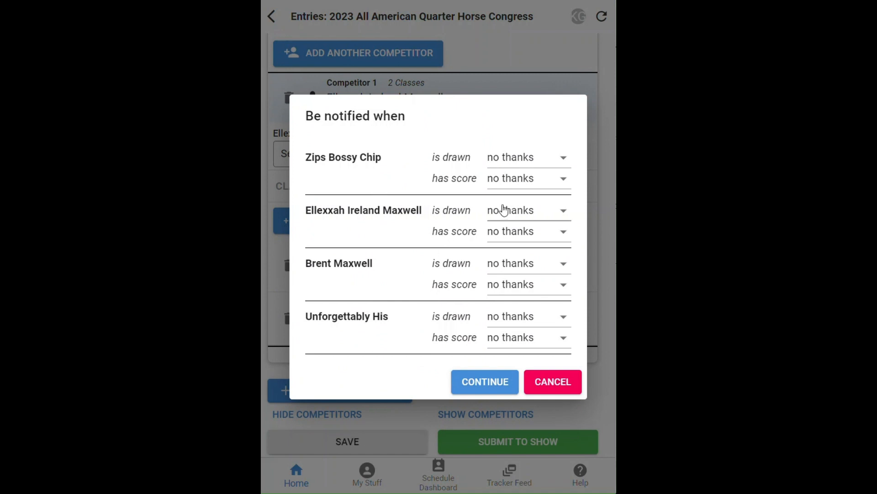
pyautogui.click(504, 179)
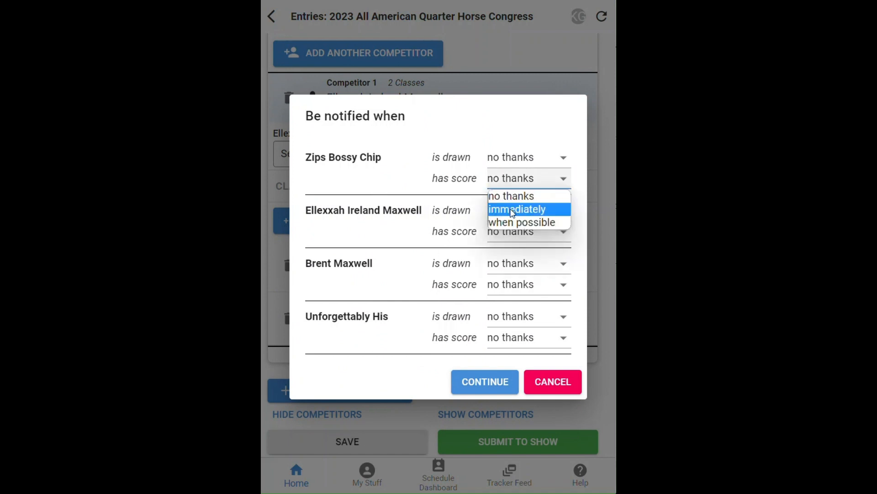
pyautogui.click(517, 223)
pyautogui.click(515, 233)
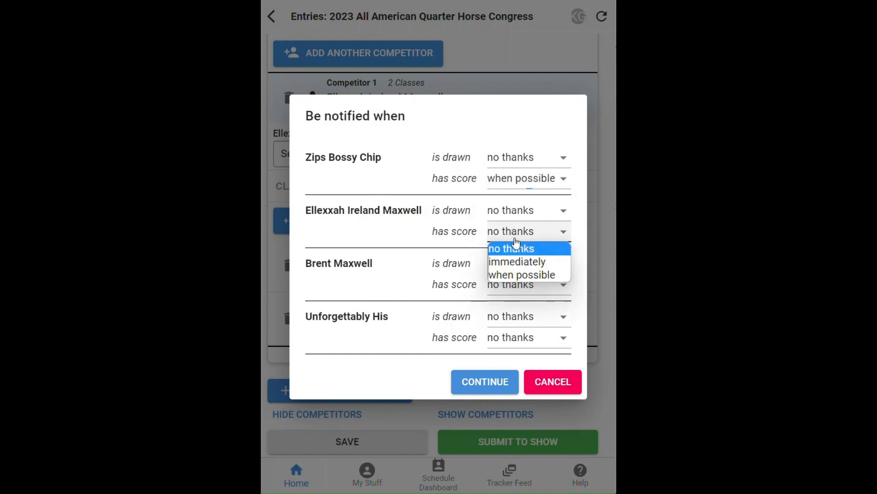
pyautogui.click(512, 262)
pyautogui.click(486, 382)
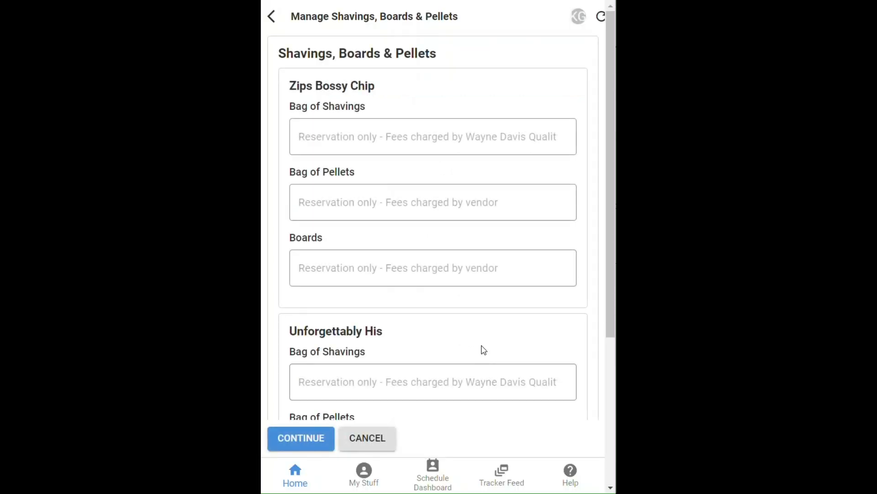
# - Reserve 8 shavings bags and 2 boards for each horse, then continue to the invoice
pyautogui.click(337, 138)
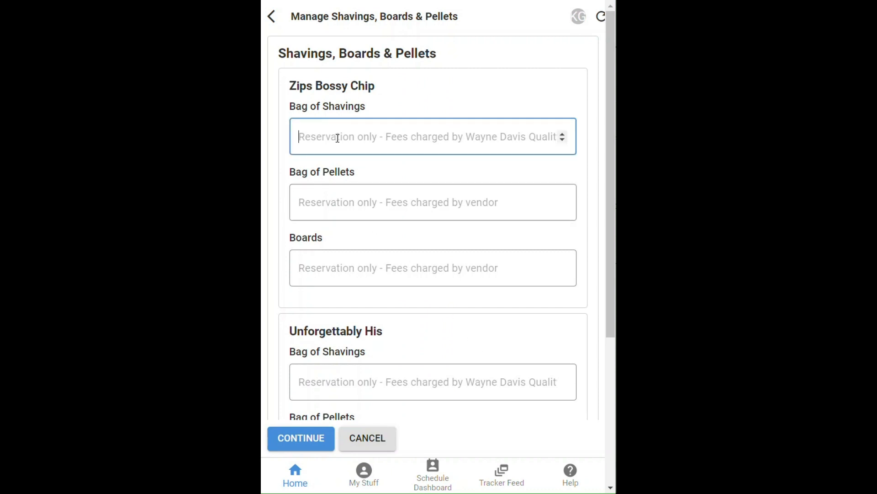
pyautogui.write('8')
pyautogui.click(346, 276)
pyautogui.write('2')
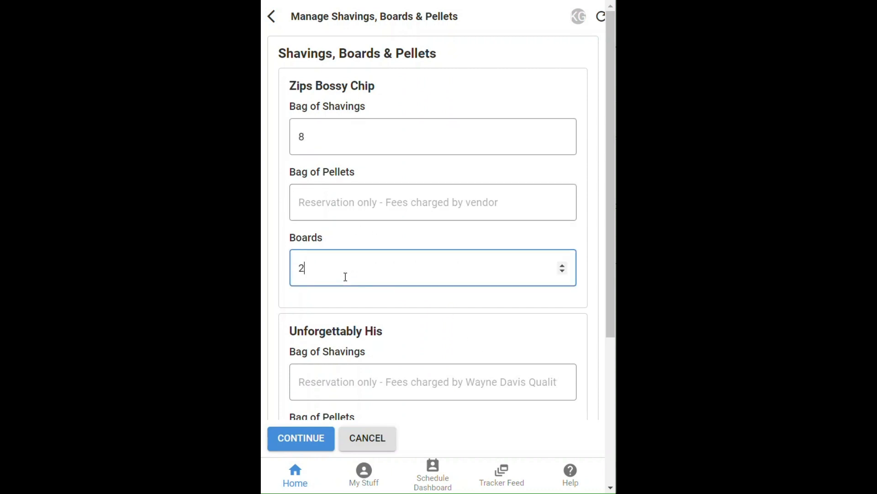
pyautogui.scroll(-3, 419, 269)
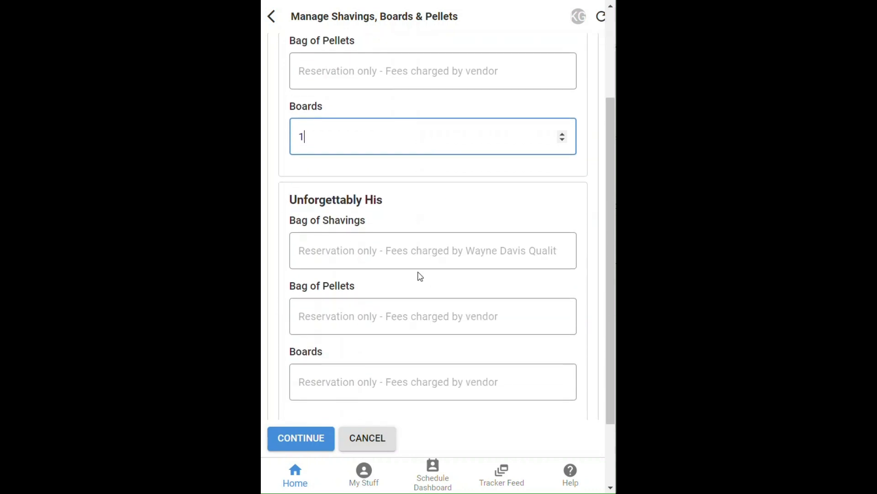
pyautogui.click(366, 255)
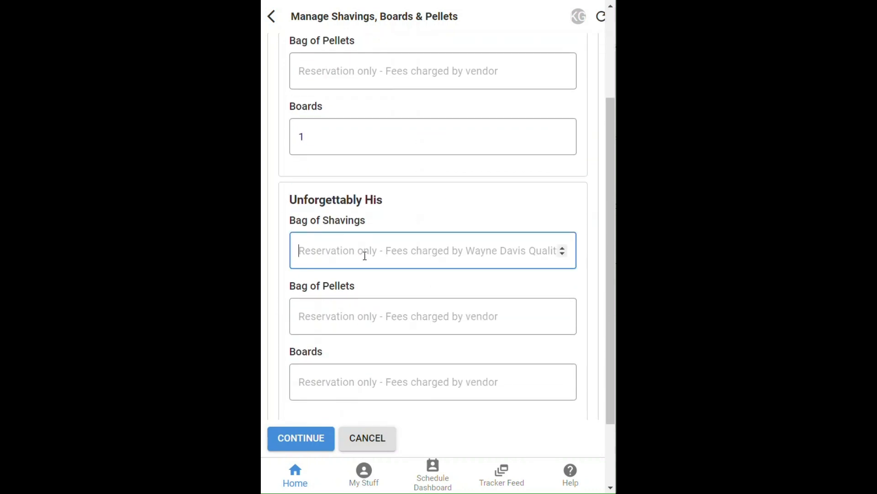
pyautogui.write('8')
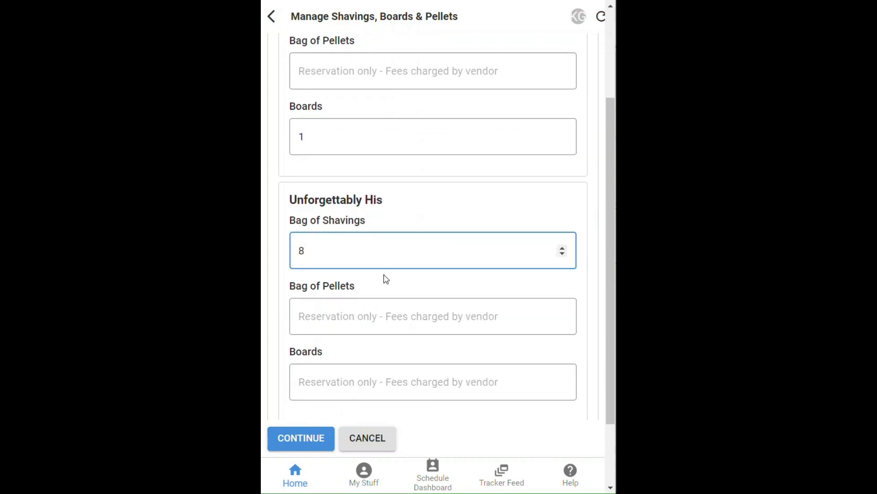
pyautogui.click(348, 383)
pyautogui.write('2')
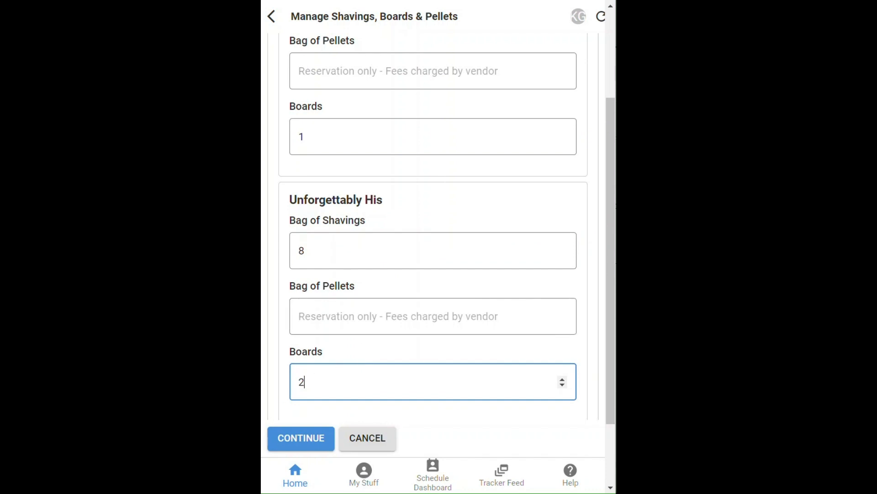
pyautogui.click(299, 443)
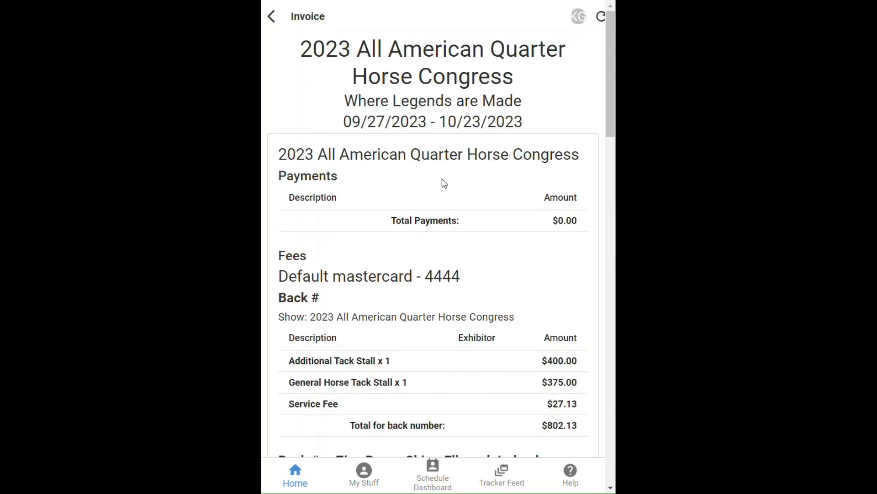
pyautogui.scroll(-10, 443, 182)
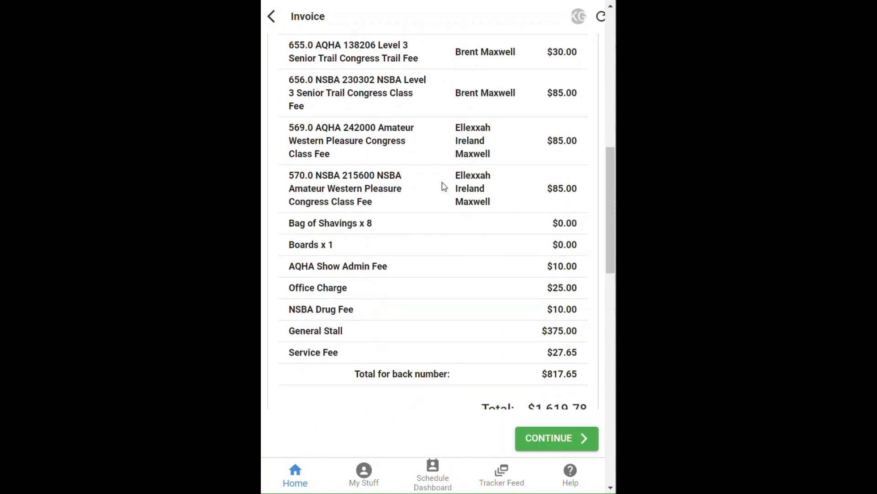
pyautogui.scroll(-7, 444, 187)
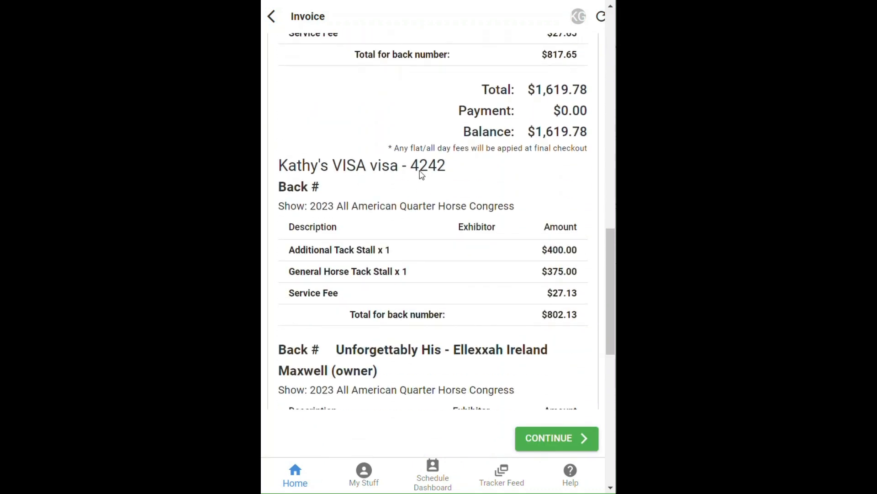
pyautogui.scroll(-10, 420, 192)
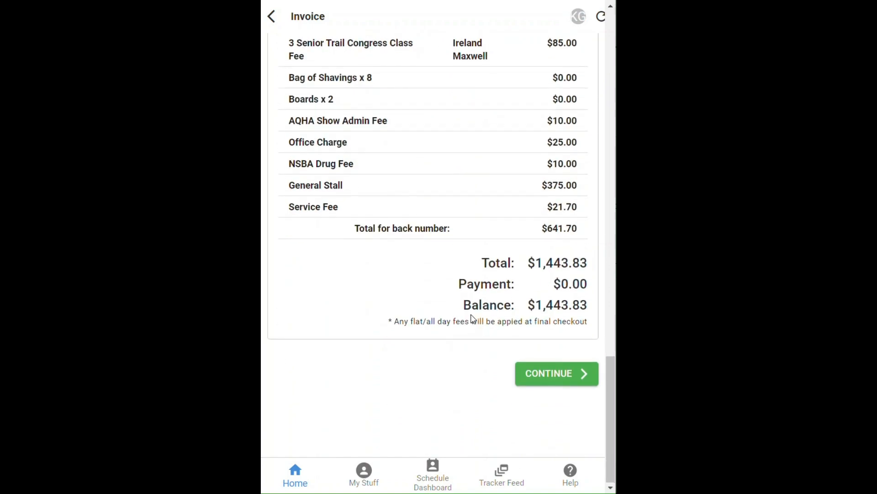
pyautogui.scroll(10, 472, 318)
pyautogui.scroll(10, 472, 318)
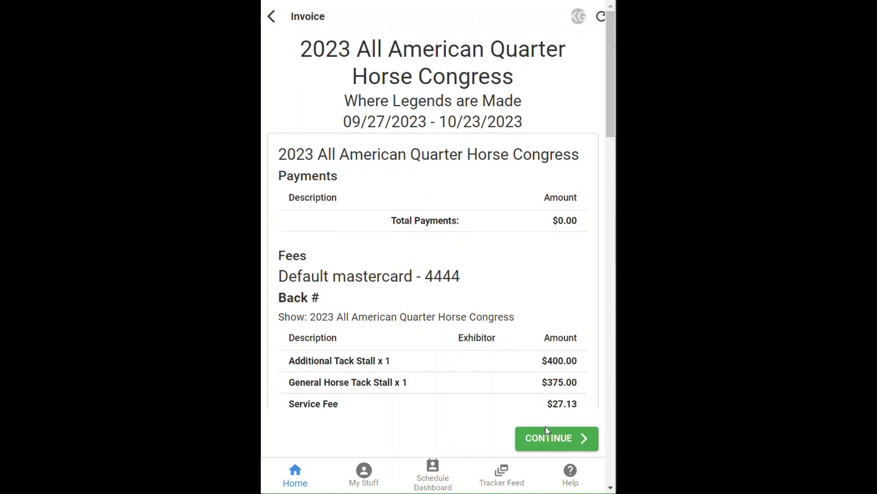
# - Pay the $3,063.61 total, skipping phone verification, and dismiss the success message
pyautogui.click(554, 438)
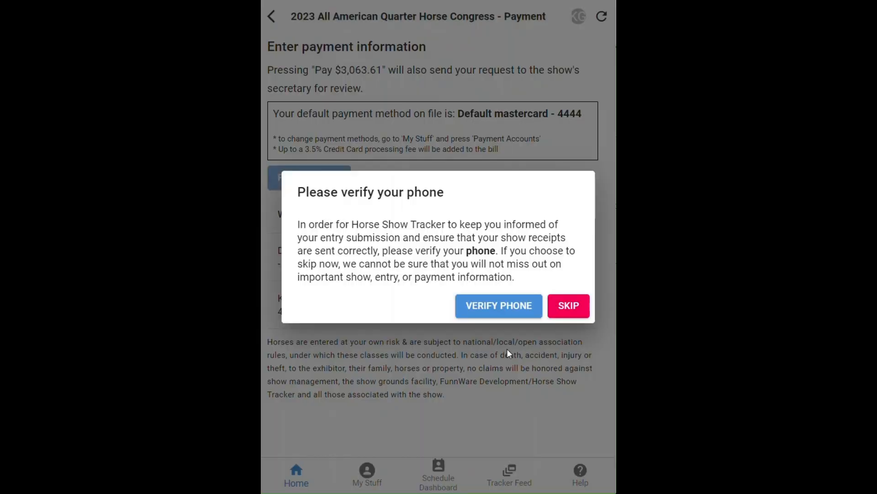
pyautogui.click(569, 306)
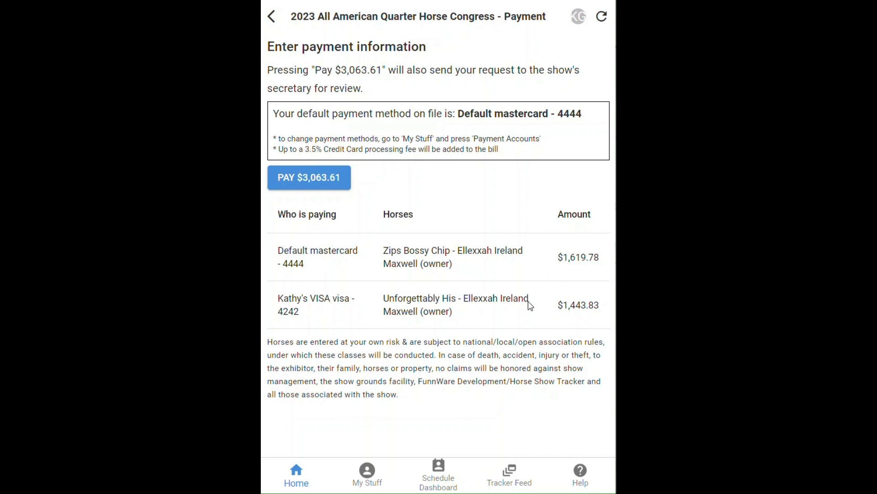
pyautogui.click(300, 182)
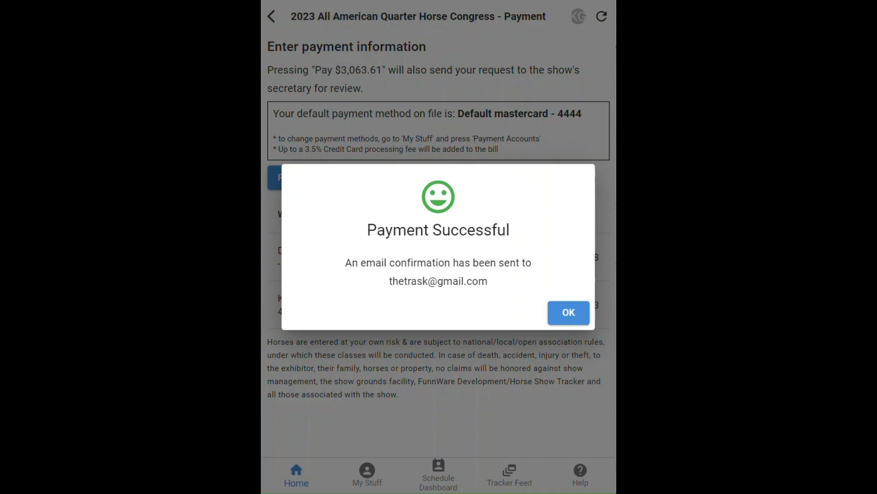
pyautogui.click(567, 313)
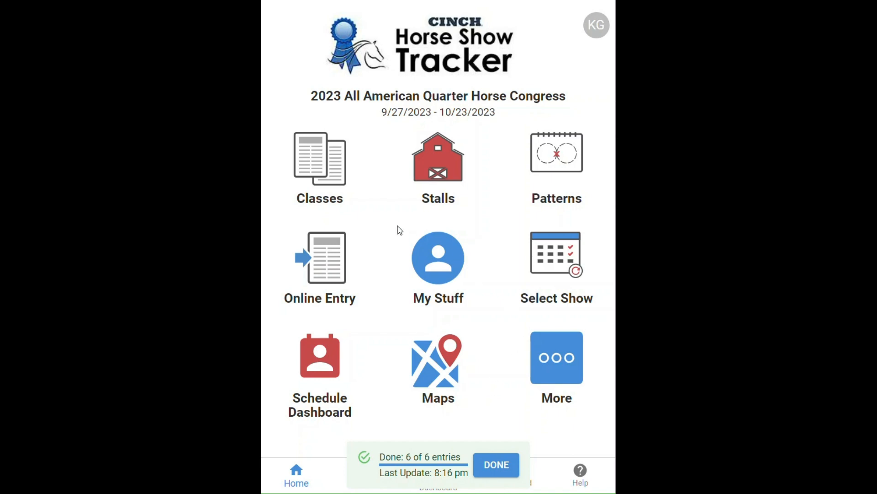
# - Reopen the Congress online entries and scroll through both horses' processed classes
pyautogui.click(559, 253)
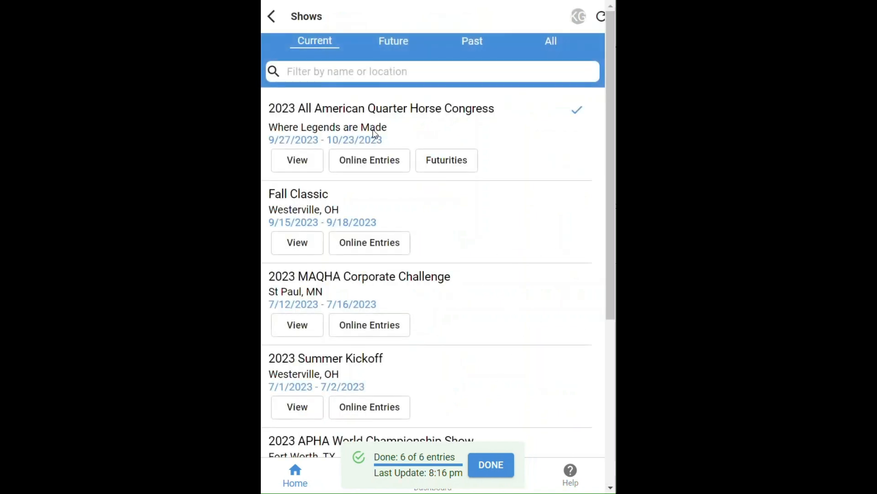
pyautogui.click(368, 160)
pyautogui.scroll(-4, 367, 162)
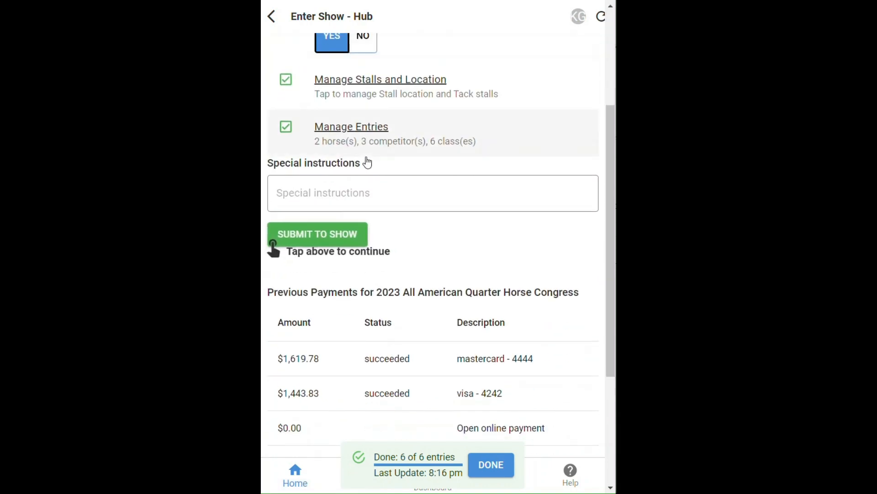
pyautogui.click(345, 139)
pyautogui.scroll(-3, 511, 279)
pyautogui.scroll(-2, 511, 289)
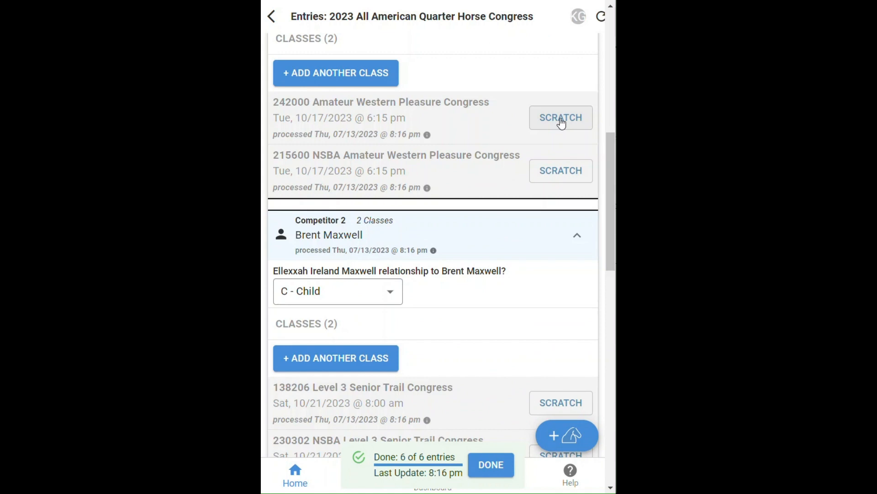
pyautogui.scroll(-4, 460, 320)
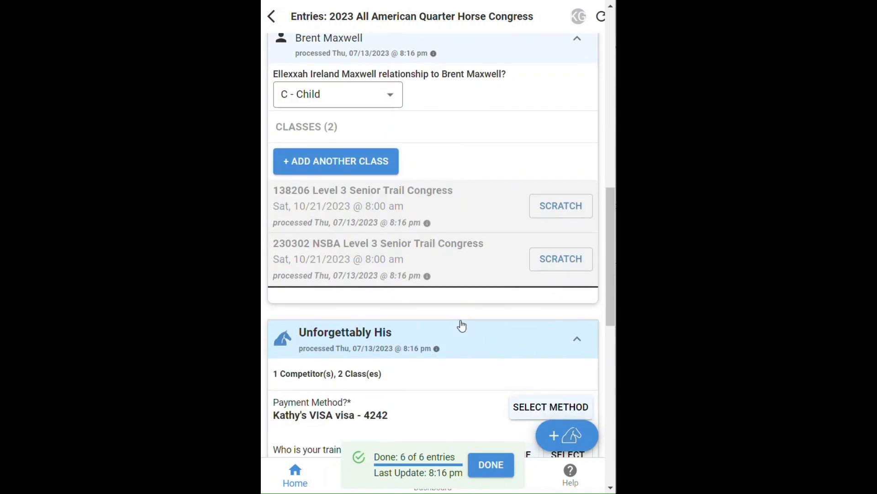
pyautogui.scroll(-4, 462, 325)
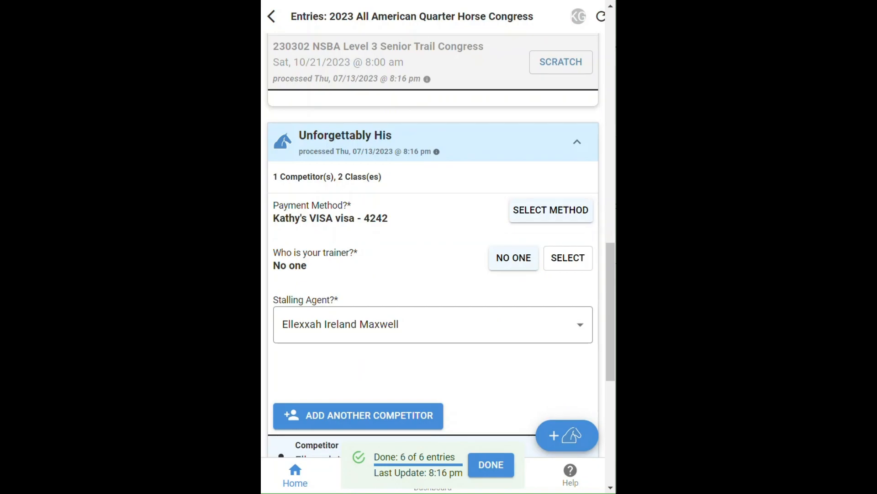